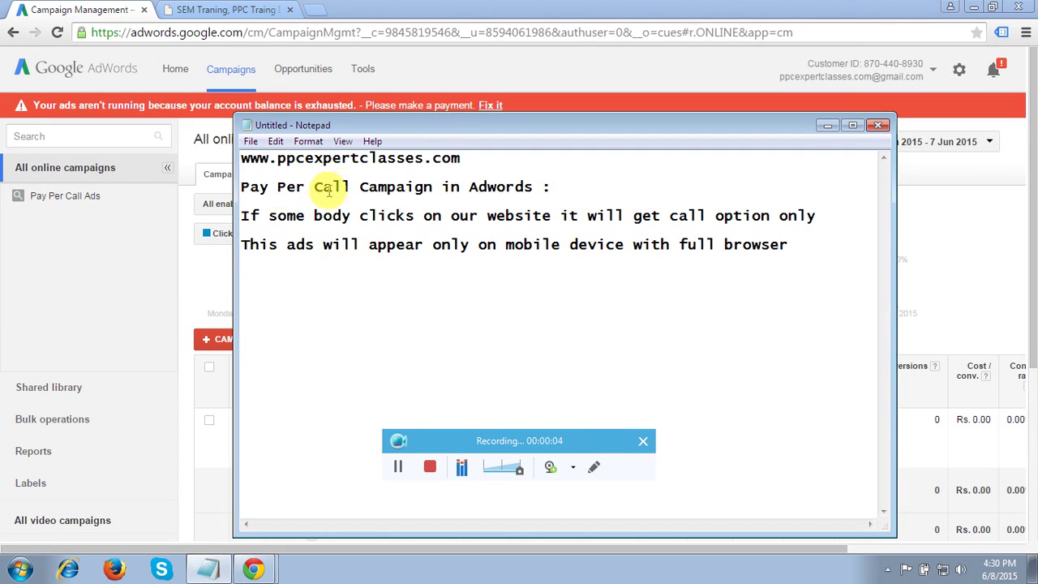
- In the Notepad note, replace the word 'website' in the third line with 'ads'
{"action": "left_click_drag", "start_coordinate": [532, 187], "coordinate": [241, 187]}
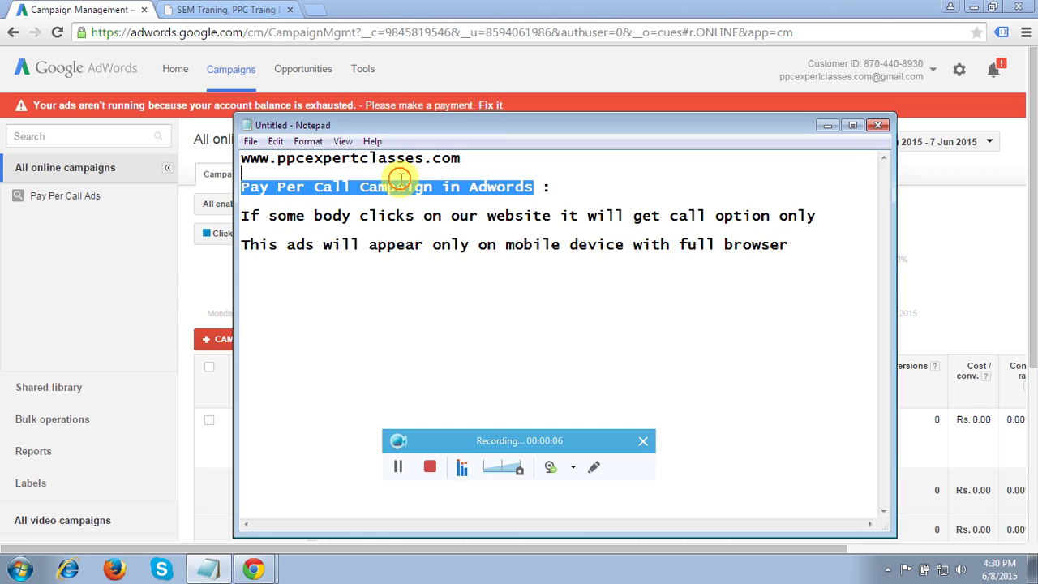
{"action": "left_click_drag", "start_coordinate": [400, 178], "coordinate": [243, 187]}
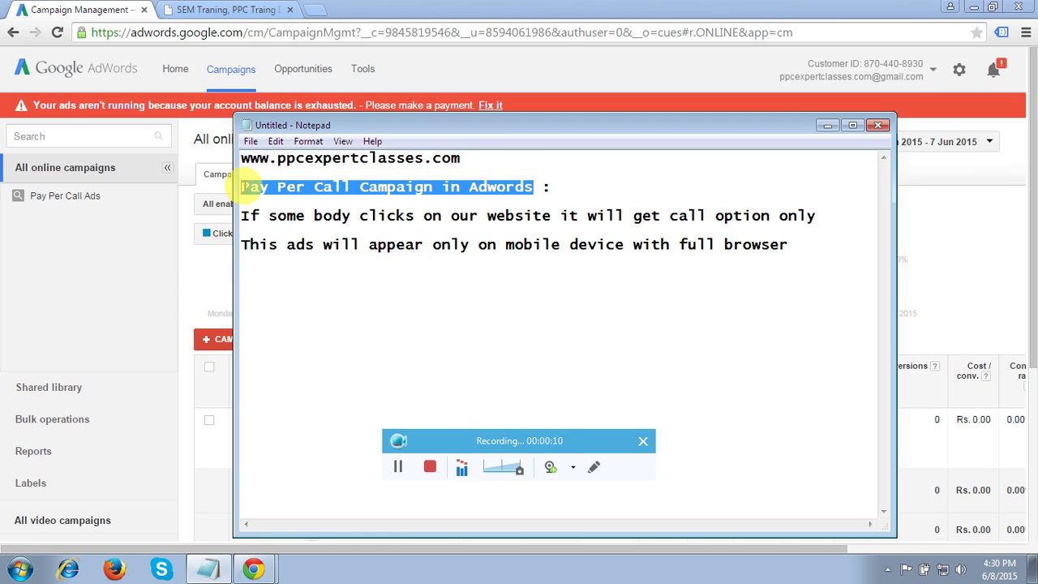
{"action": "left_click", "coordinate": [261, 216]}
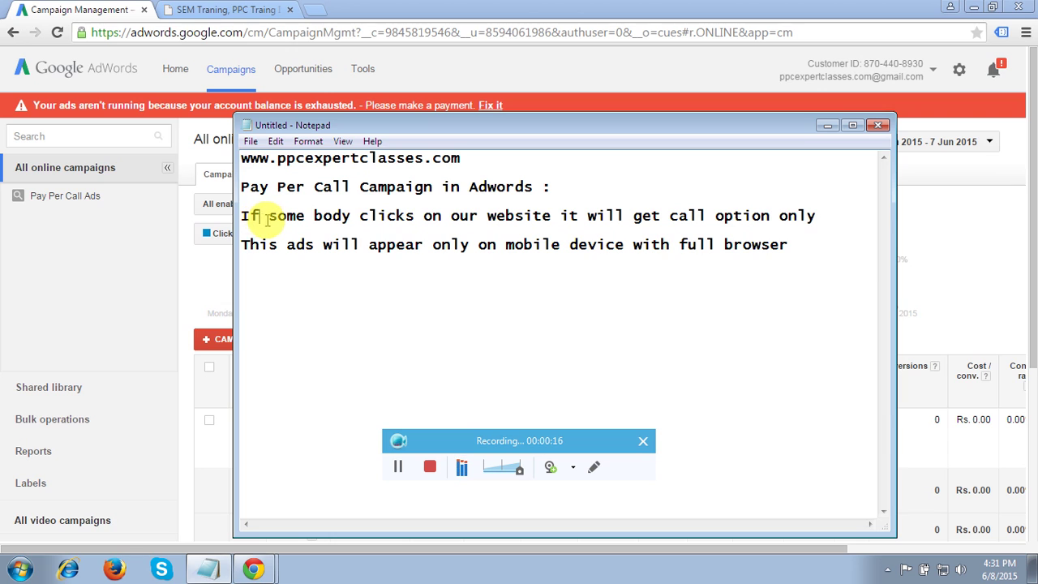
{"action": "left_click", "coordinate": [551, 216]}
{"action": "key", "text": "BackSpace"}
{"action": "key", "text": "BackSpace"}
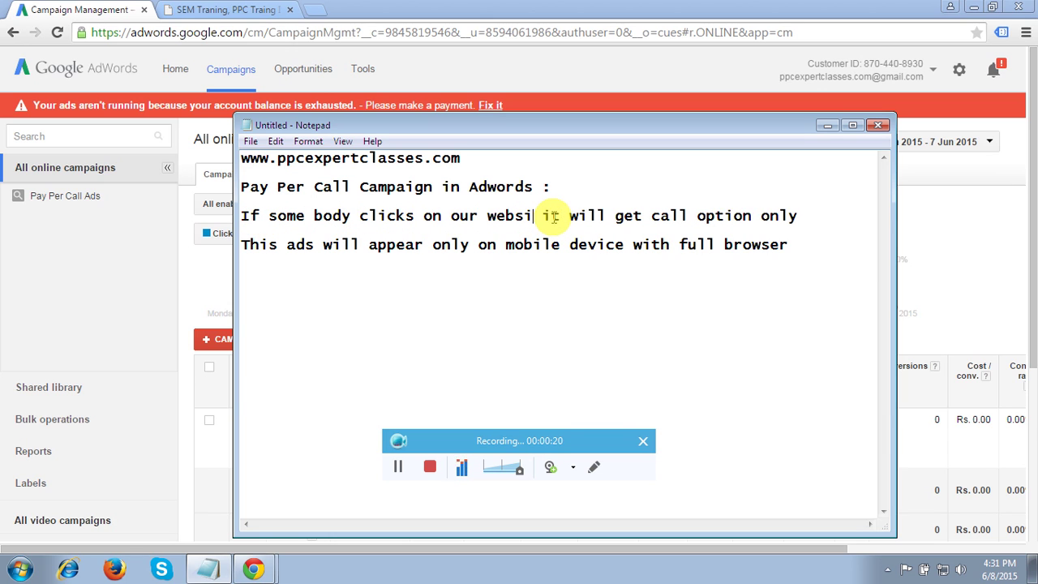
{"action": "key", "text": "BackSpace"}
{"action": "key", "text": "BackSpace"}
{"action": "key", "text": "BackSpace"}
{"action": "key", "text": "BackSpace"}
{"action": "key", "text": "BackSpace"}
{"action": "type", "text": "ads"}
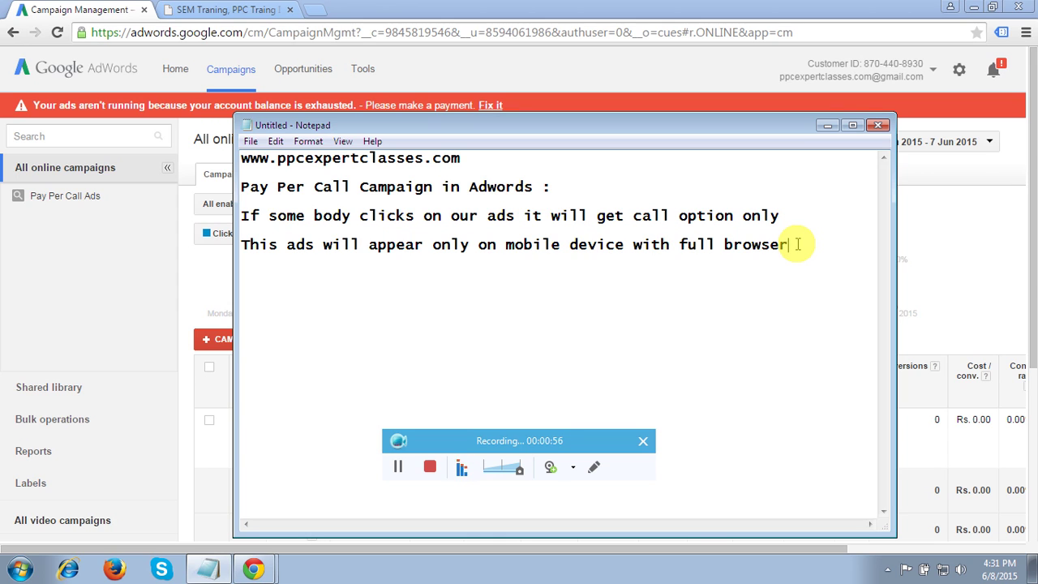
- Set the Pay Per Call Ads campaign's status to Paused
{"action": "left_click", "coordinate": [828, 126]}
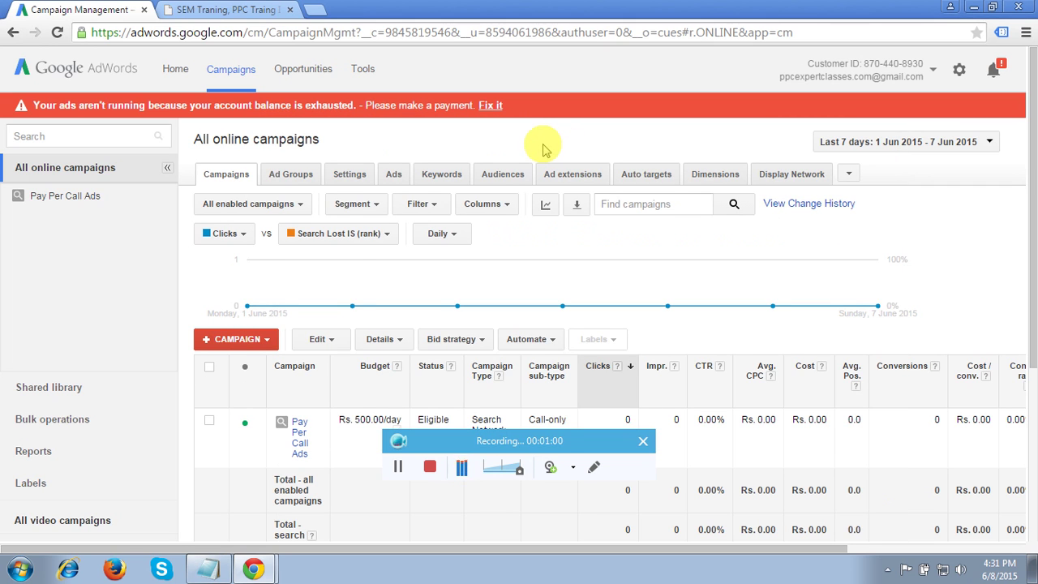
{"action": "left_click", "coordinate": [246, 423]}
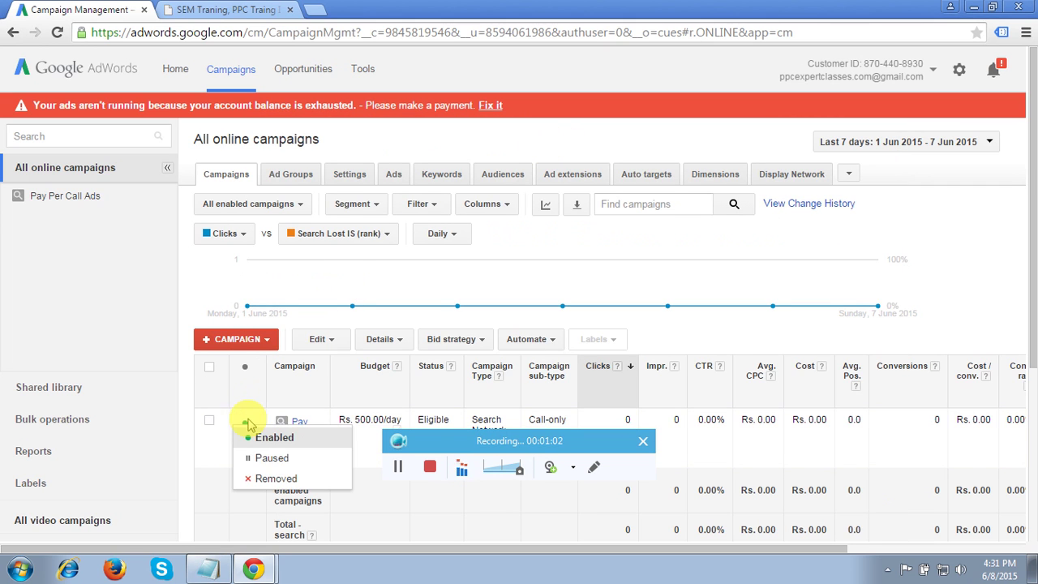
{"action": "left_click", "coordinate": [262, 460]}
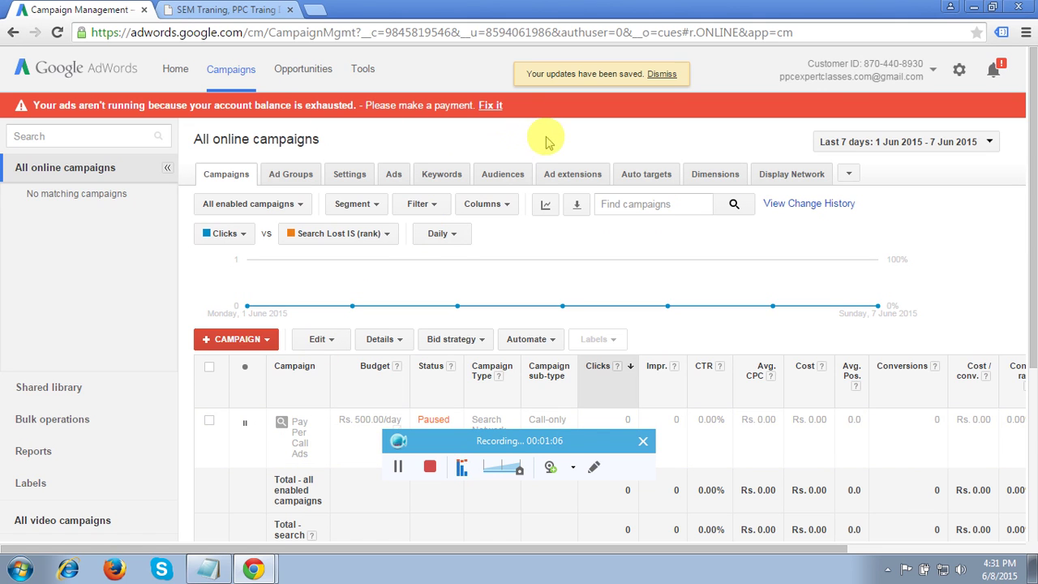
{"action": "left_click", "coordinate": [661, 74]}
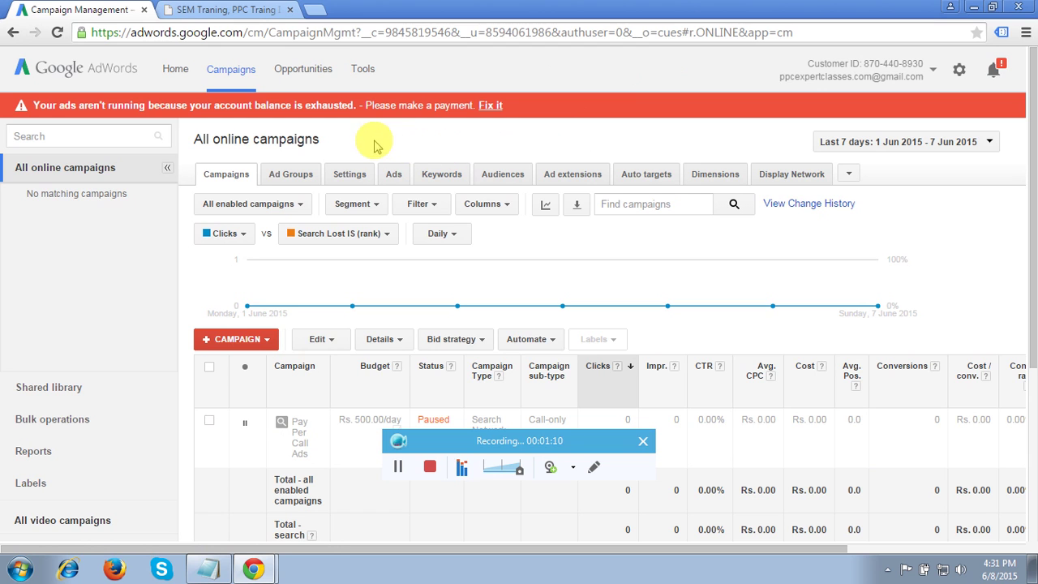
{"action": "left_click", "coordinate": [365, 69]}
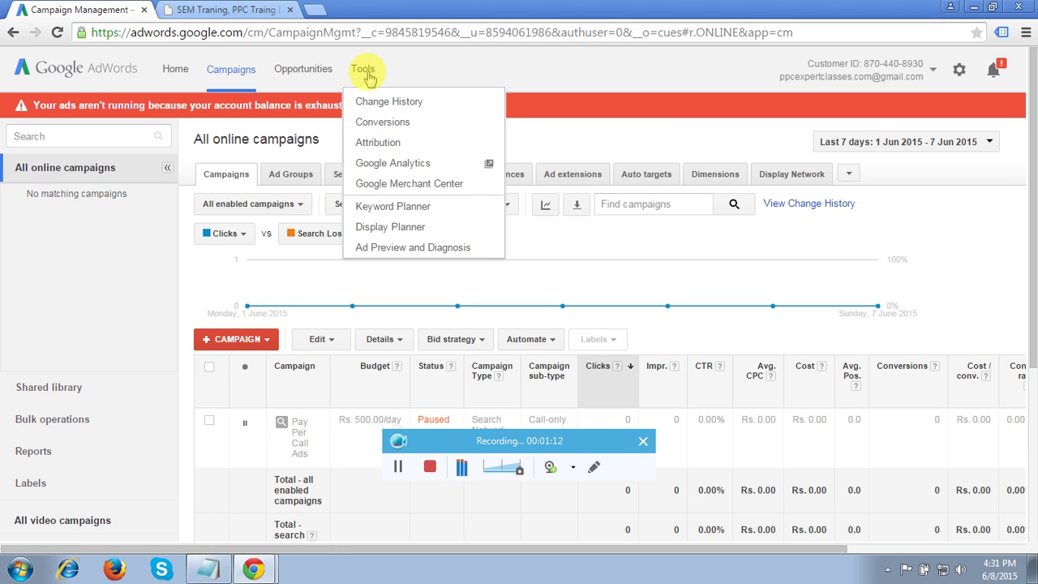
- Create a phone-call conversion action tracking calls from ads using call extensions
{"action": "left_click", "coordinate": [378, 124]}
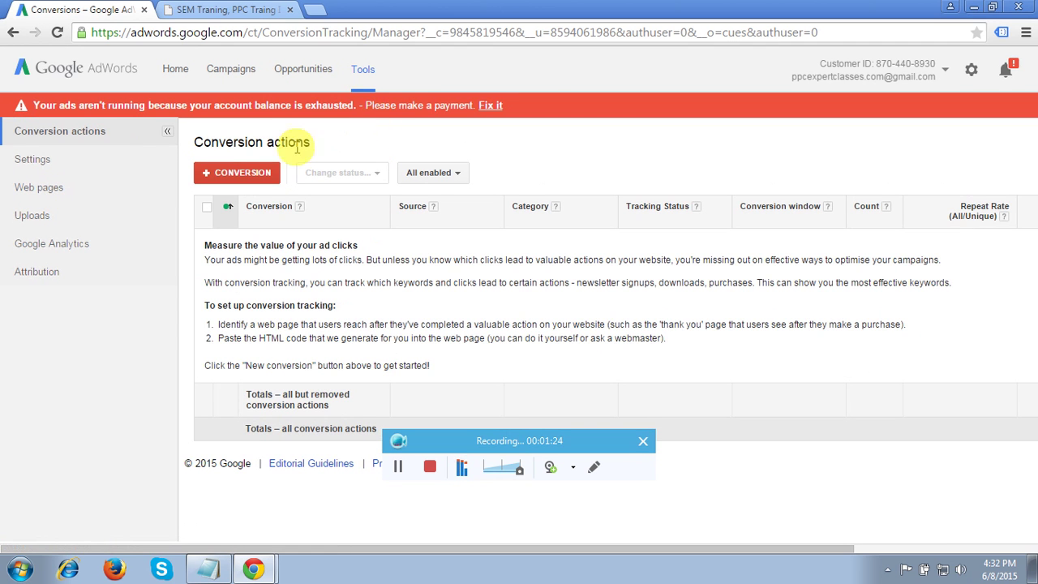
{"action": "left_click", "coordinate": [234, 171]}
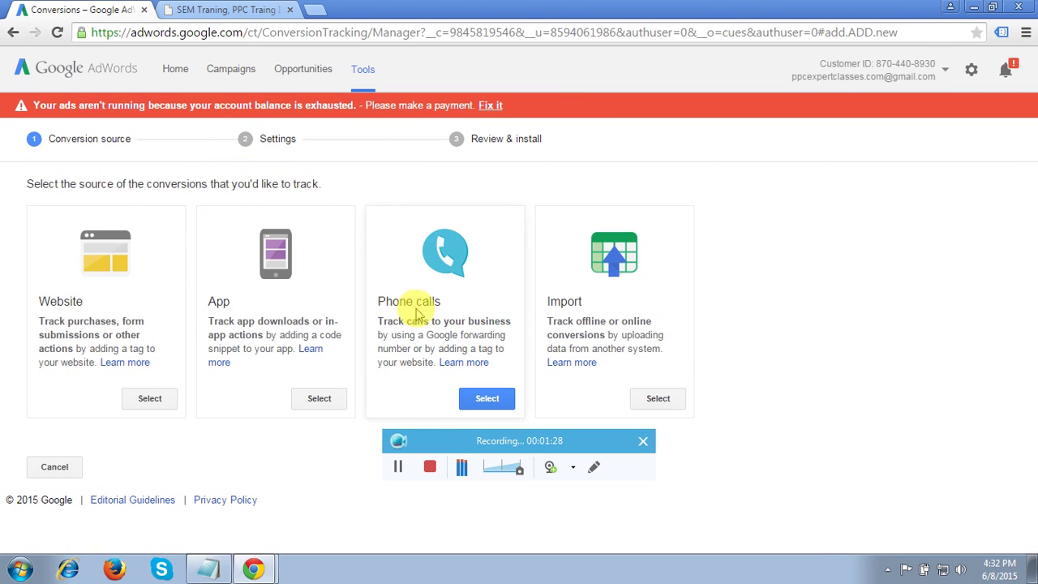
{"action": "left_click", "coordinate": [484, 398]}
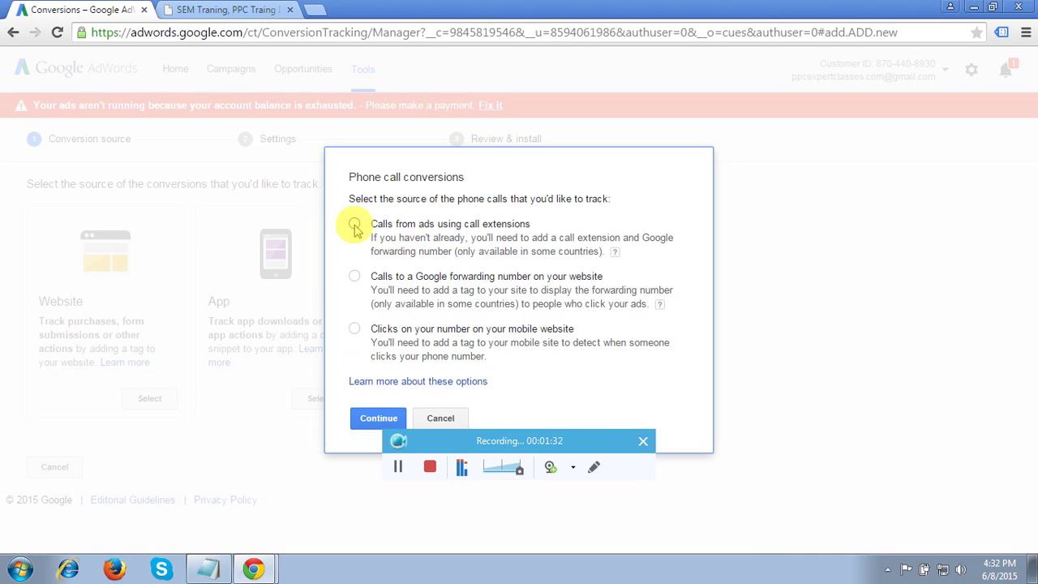
{"action": "left_click", "coordinate": [355, 225]}
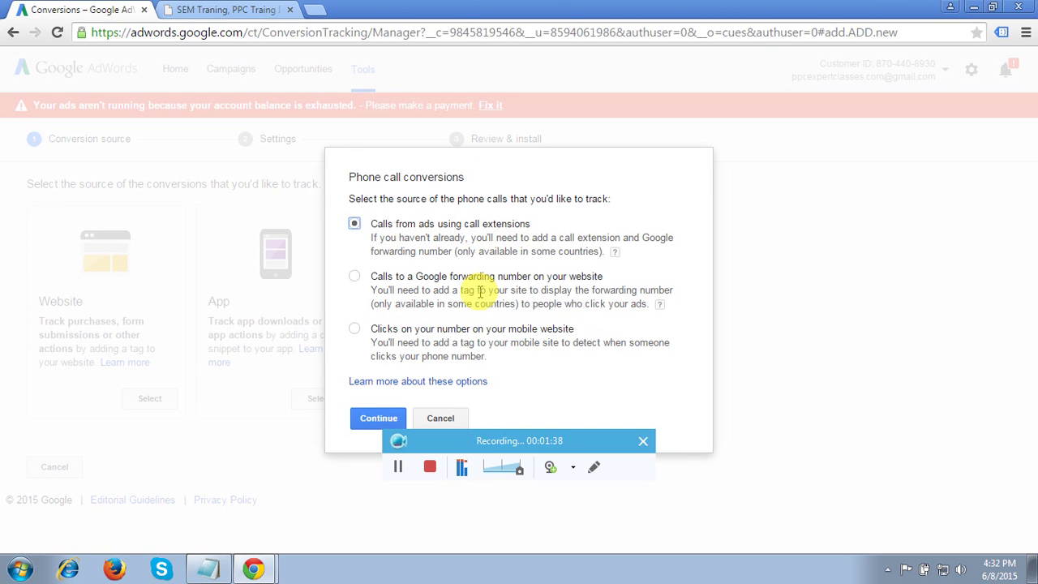
{"action": "left_click", "coordinate": [375, 418]}
{"action": "left_click", "coordinate": [336, 286]}
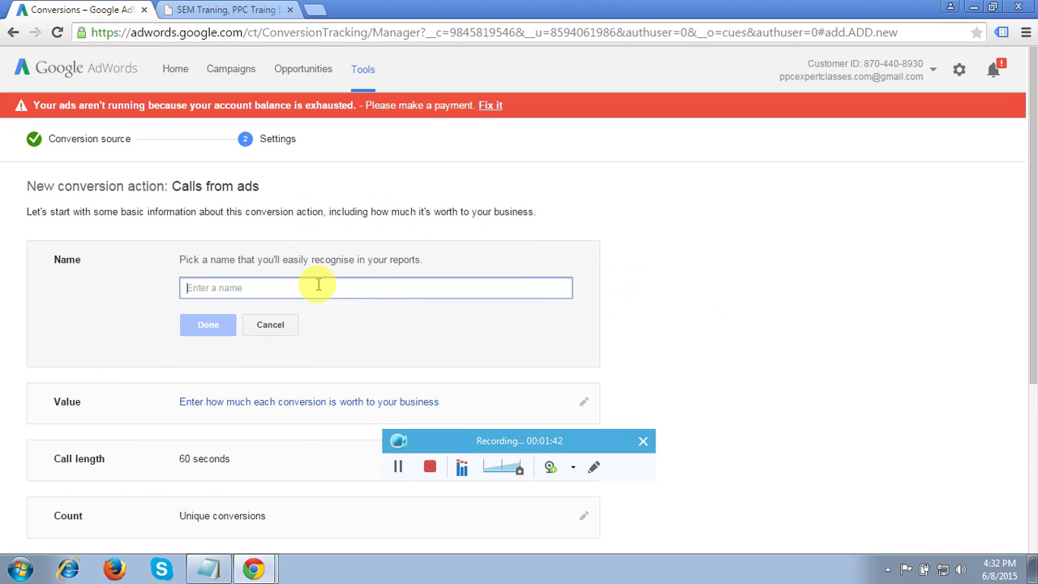
- Name the conversion 'Phone Call Conversion - ppcexpertclasses com' and assign no value per call
{"action": "type", "text": "Phone "}
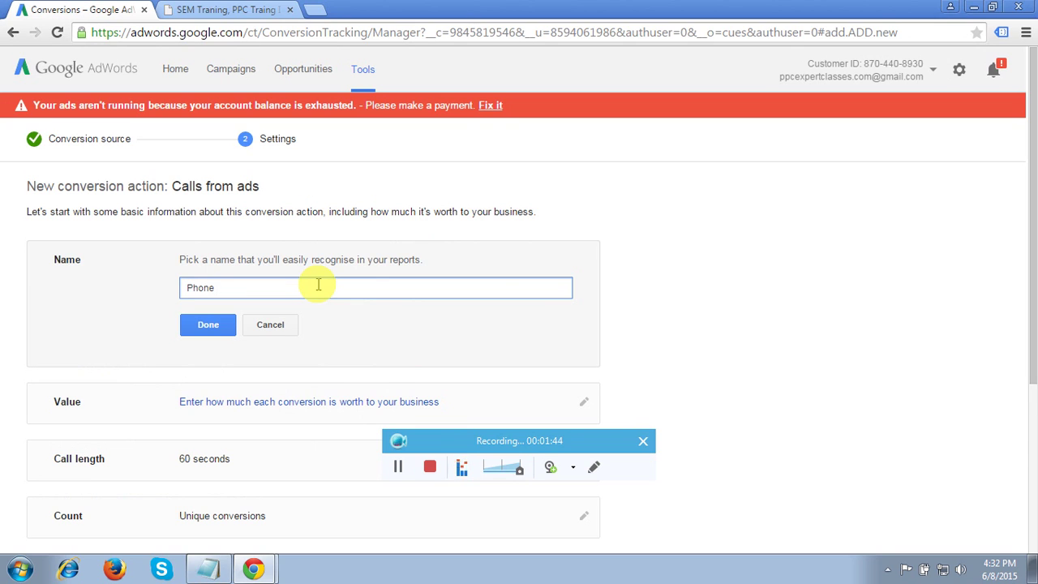
{"action": "type", "text": "Call Conversion - ppcexper"}
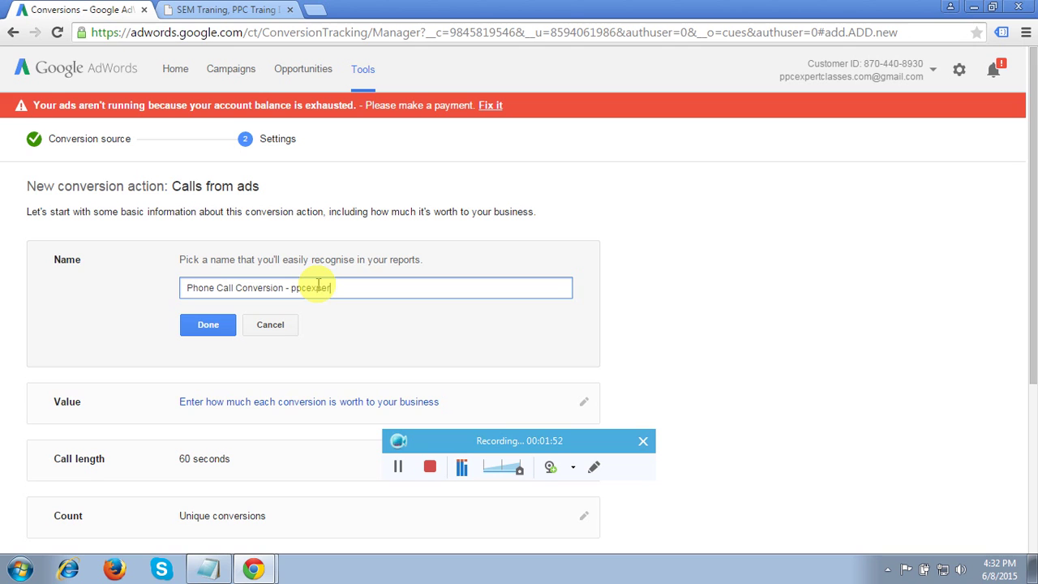
{"action": "type", "text": "tclasses "}
{"action": "type", "text": "com"}
{"action": "left_click", "coordinate": [212, 324]}
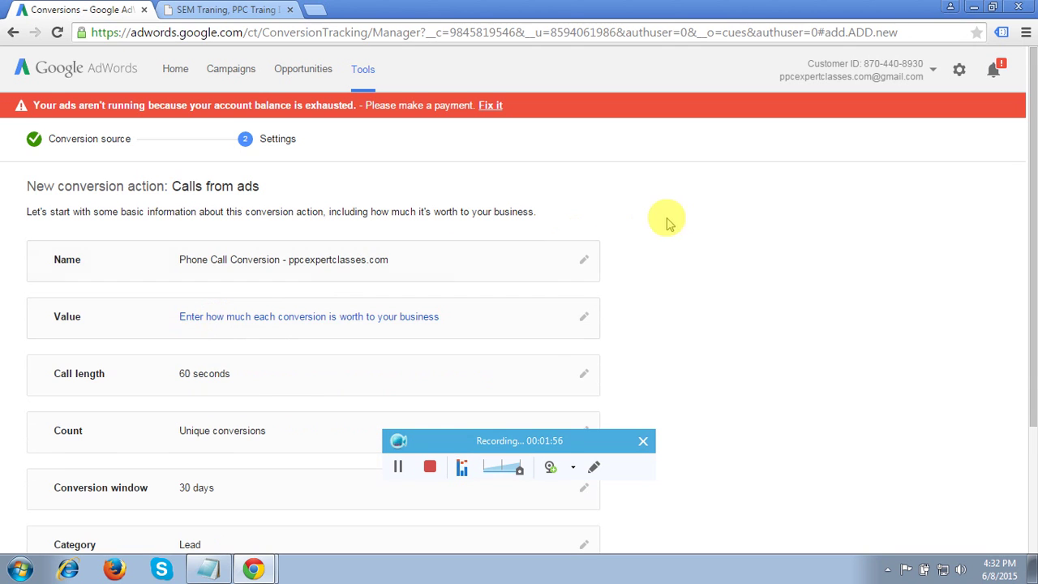
{"action": "scroll", "coordinate": [682, 228], "scroll_direction": "down", "scroll_amount": 2}
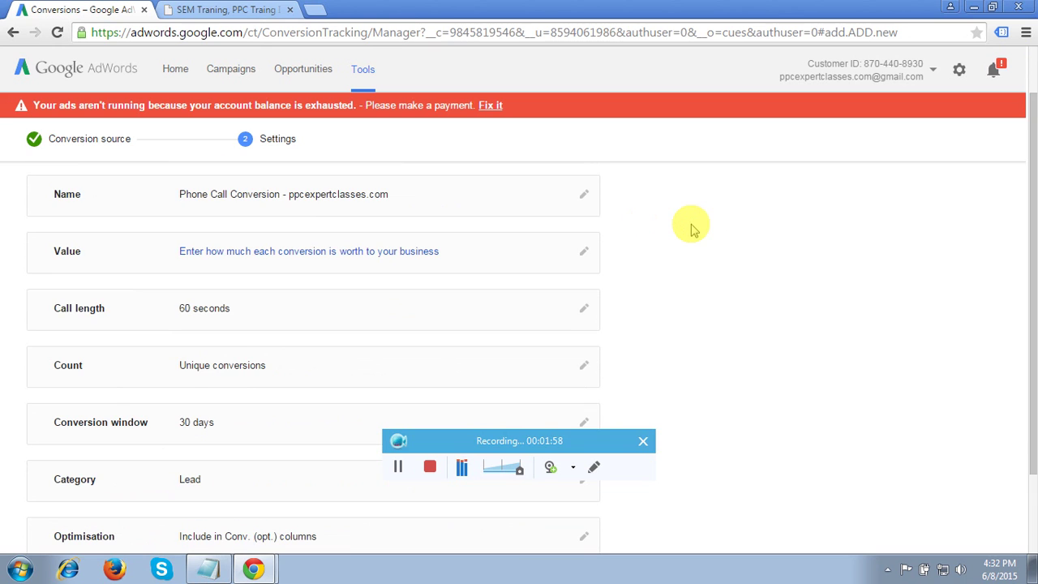
{"action": "left_click", "coordinate": [583, 251]}
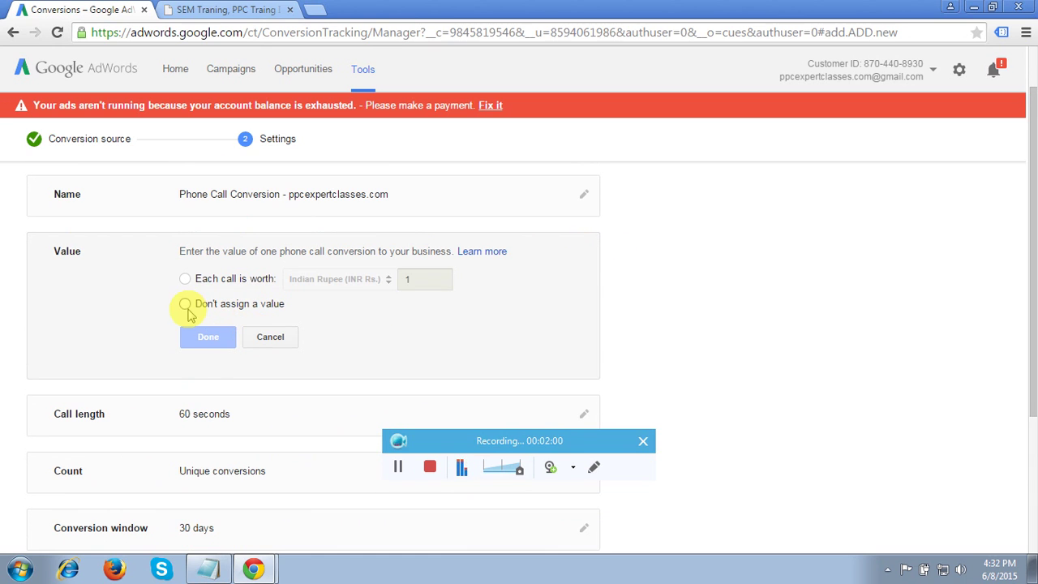
{"action": "left_click", "coordinate": [184, 304]}
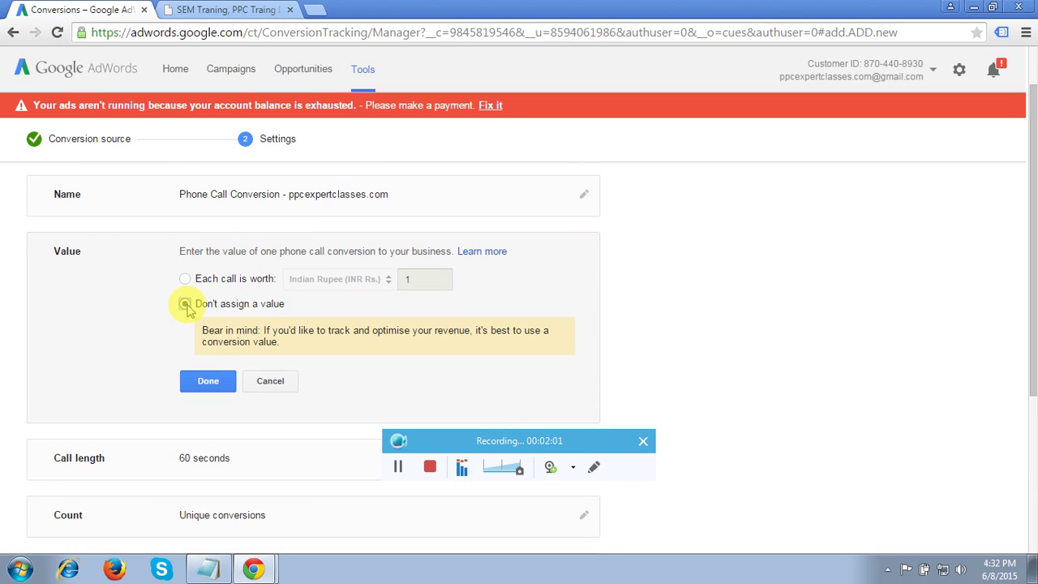
{"action": "left_click", "coordinate": [208, 381]}
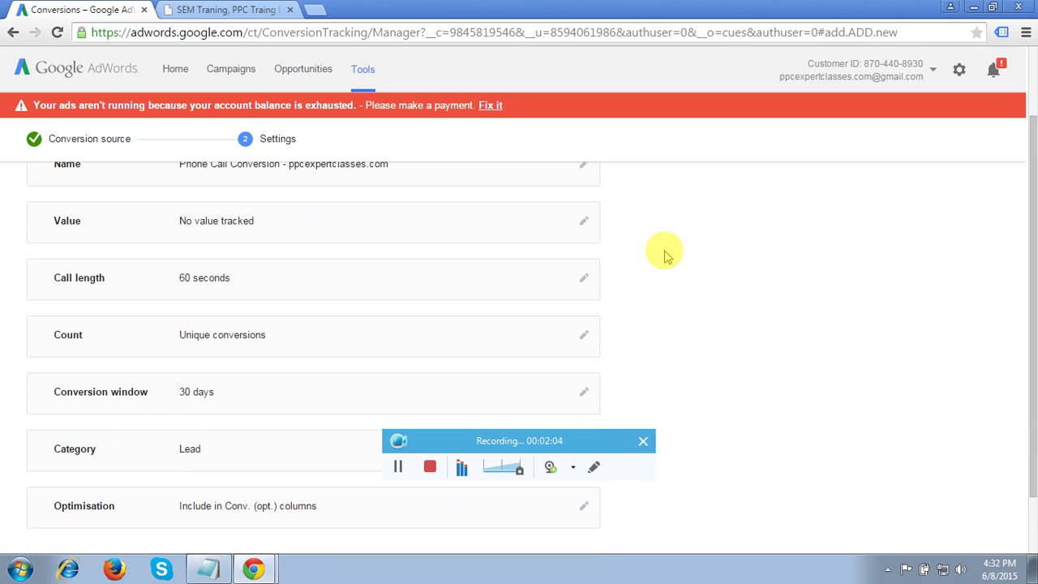
- Set the minimum call length to 10 seconds and count all conversions
{"action": "left_click", "coordinate": [584, 280]}
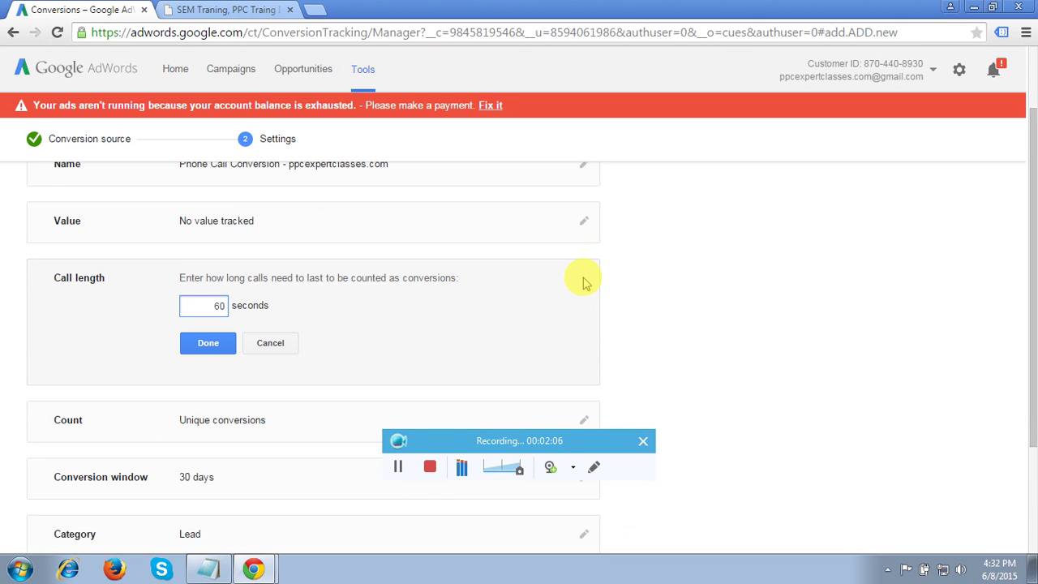
{"action": "double_click", "coordinate": [218, 305]}
{"action": "type", "text": "10"}
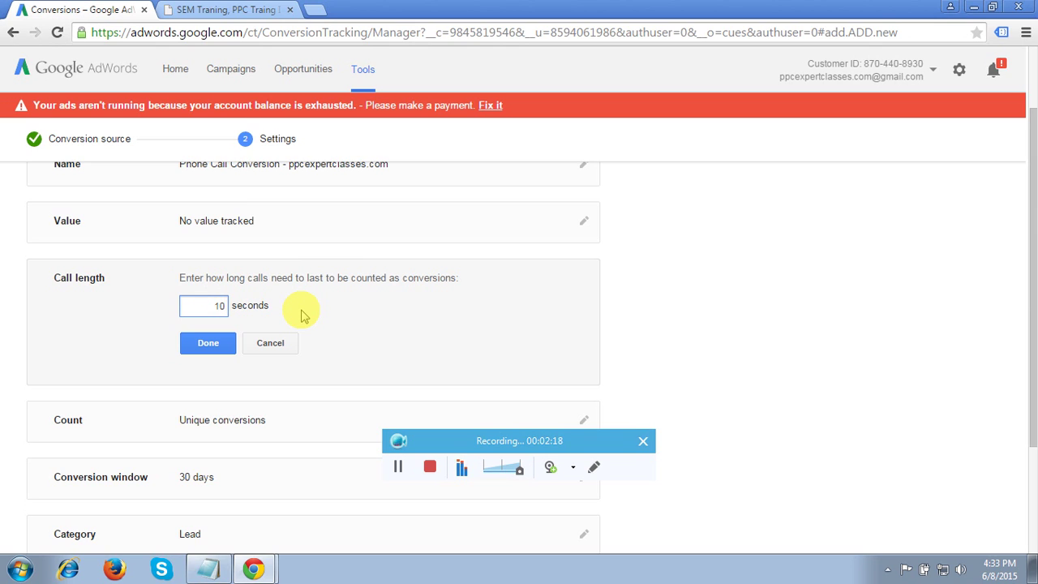
{"action": "left_click", "coordinate": [209, 347]}
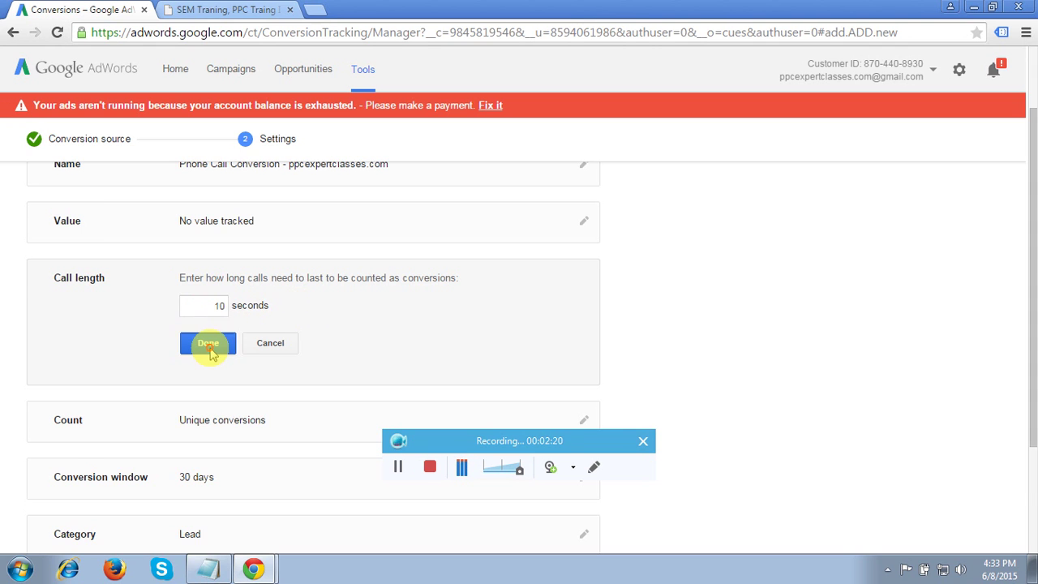
{"action": "scroll", "coordinate": [673, 290], "scroll_direction": "down", "scroll_amount": 1}
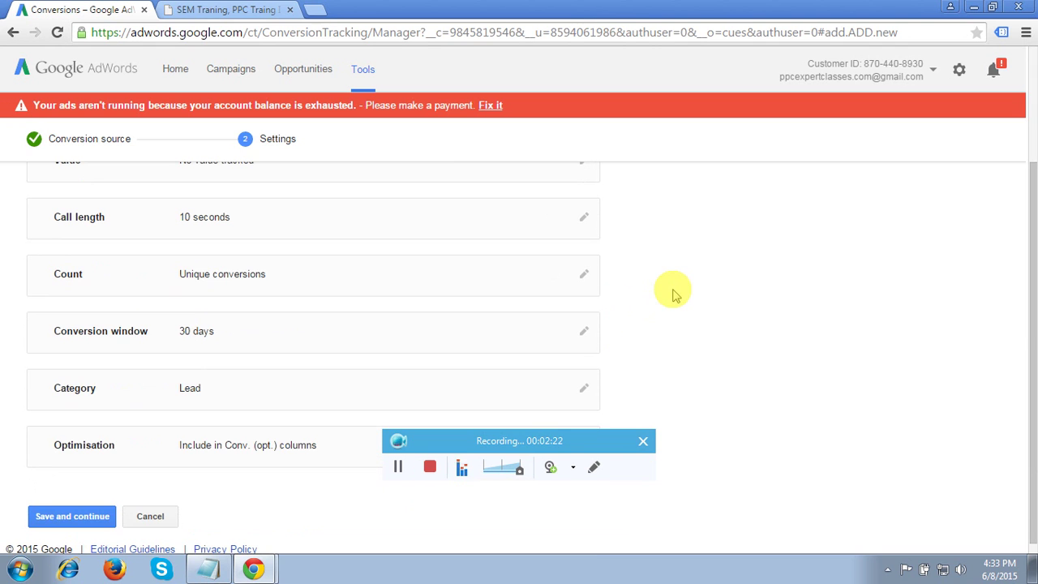
{"action": "left_click", "coordinate": [580, 276]}
{"action": "left_click", "coordinate": [188, 293]}
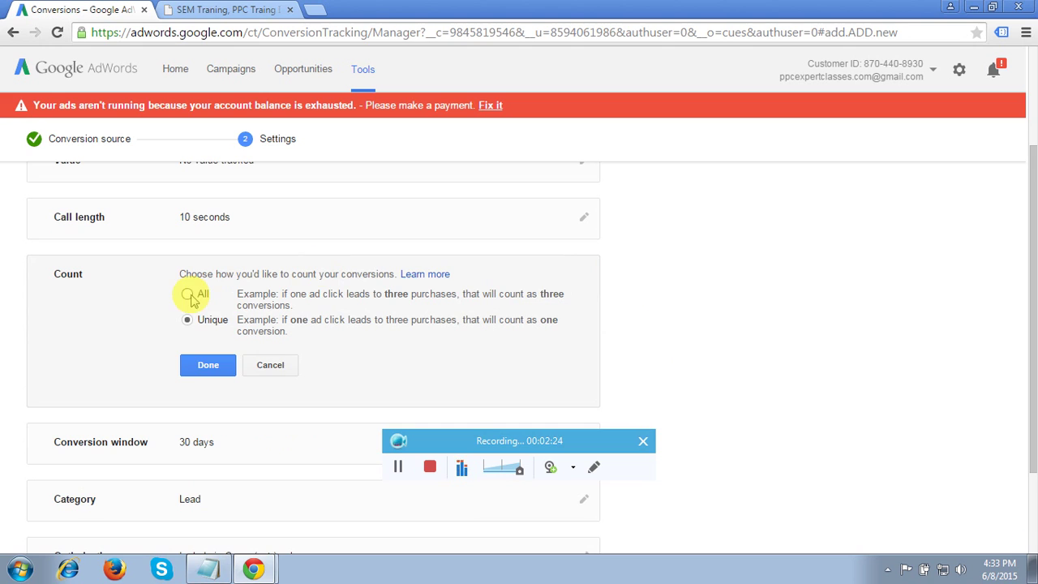
{"action": "left_click", "coordinate": [208, 364]}
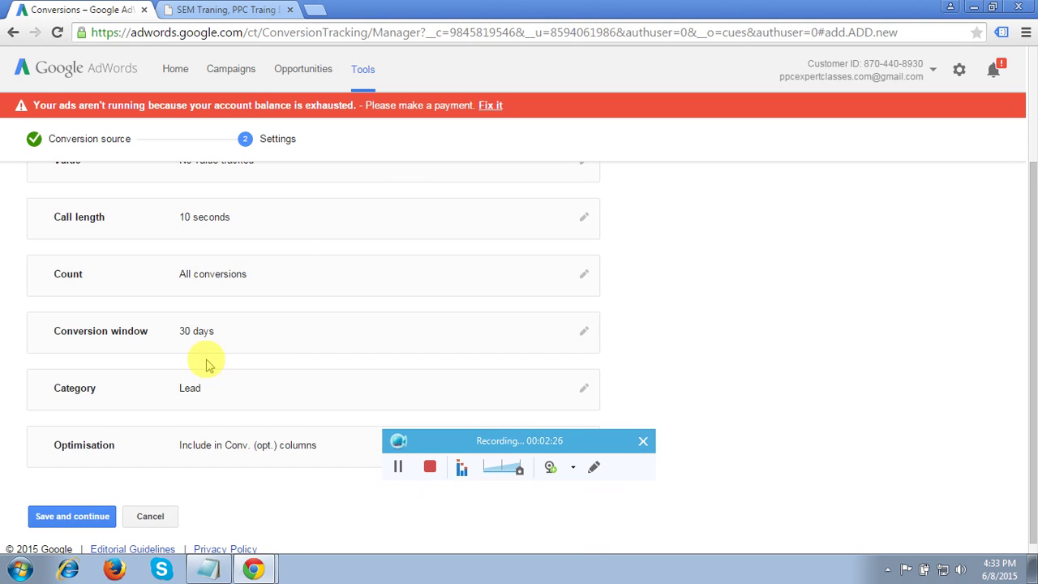
{"action": "scroll", "coordinate": [666, 270], "scroll_direction": "down", "scroll_amount": 1}
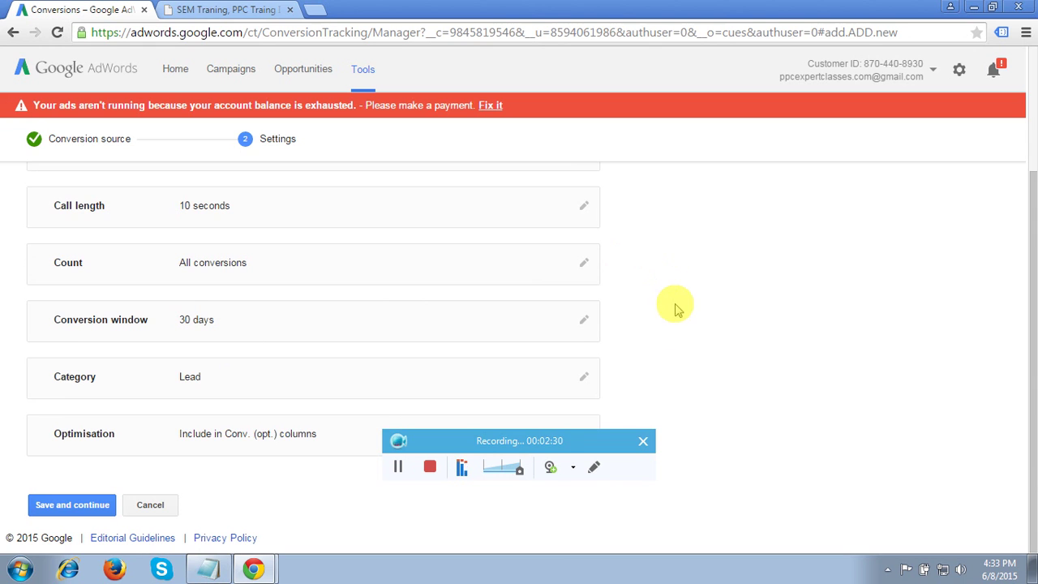
- Save the call conversion action and return to the Campaigns list
{"action": "left_click", "coordinate": [81, 506]}
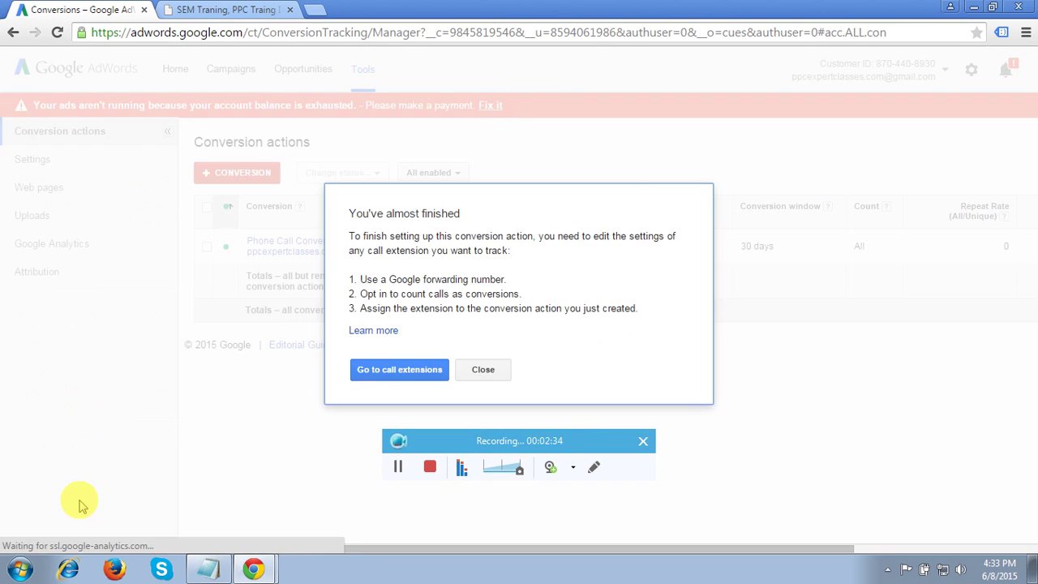
{"action": "left_click", "coordinate": [398, 371]}
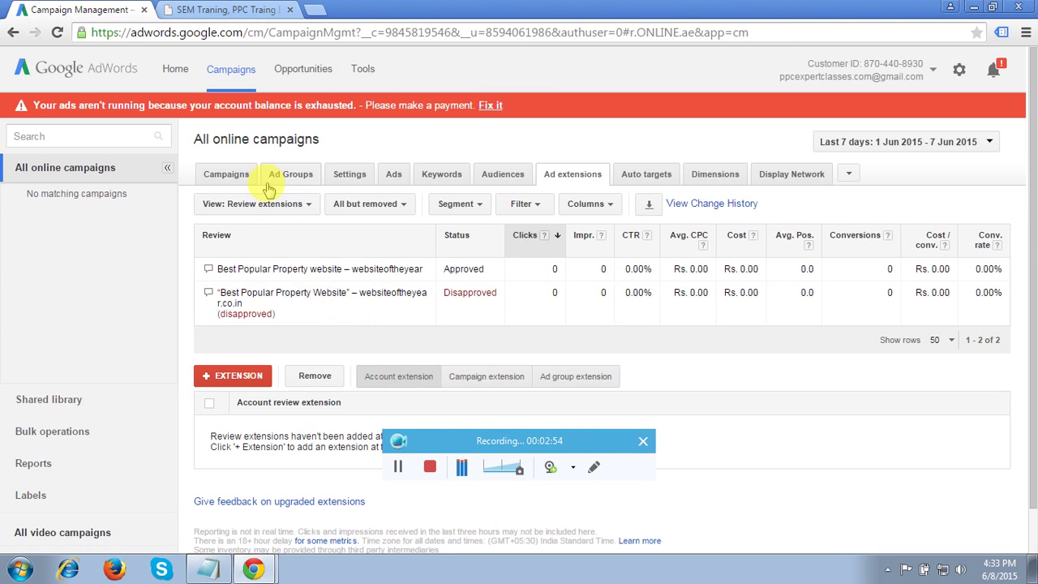
{"action": "left_click", "coordinate": [231, 178]}
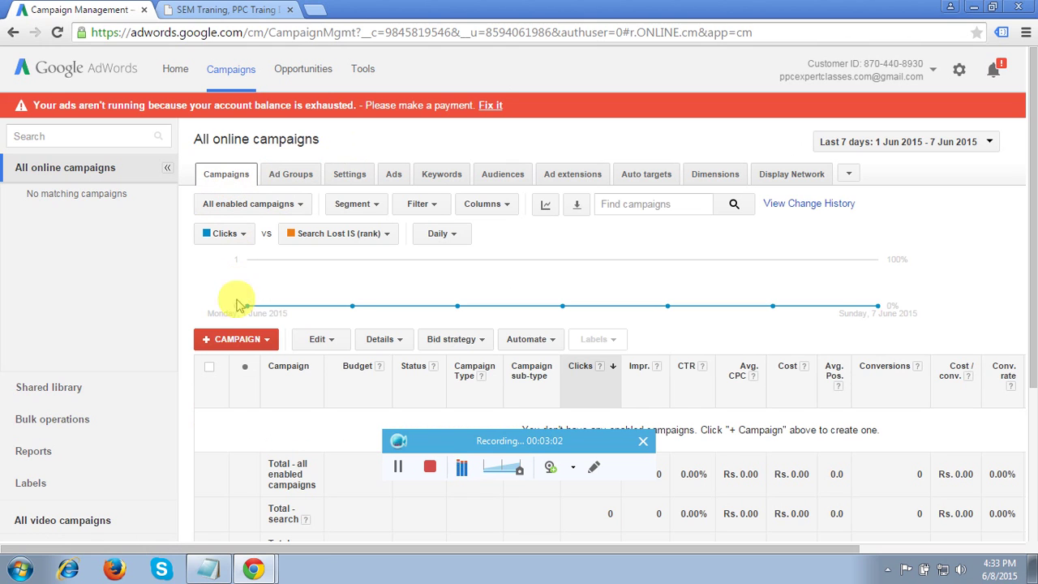
- Start a Search Network only, Call-only campaign and enter 'Pay Per Call Ads' as its name
{"action": "left_click", "coordinate": [234, 339]}
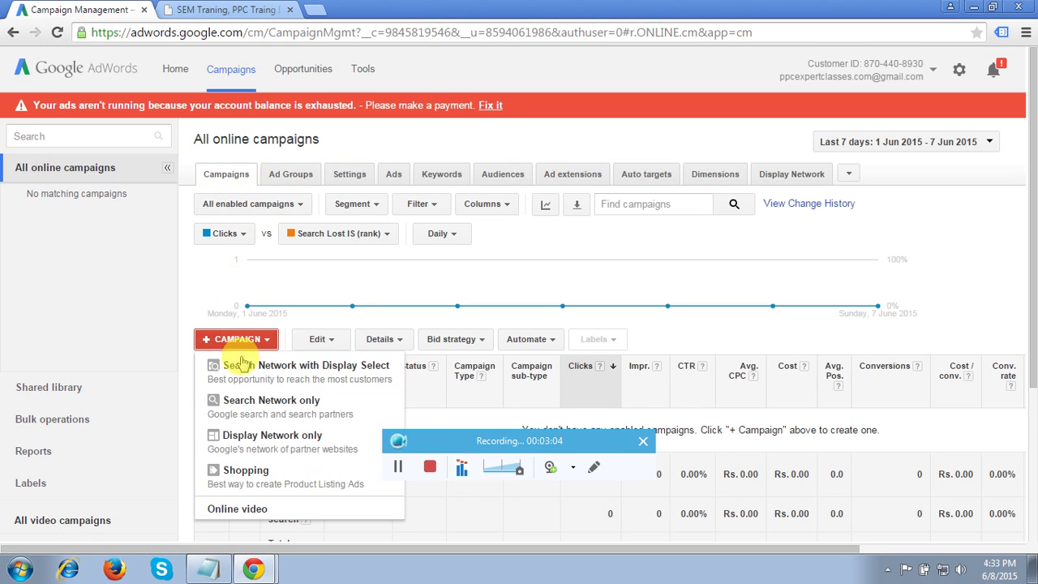
{"action": "left_click", "coordinate": [279, 405]}
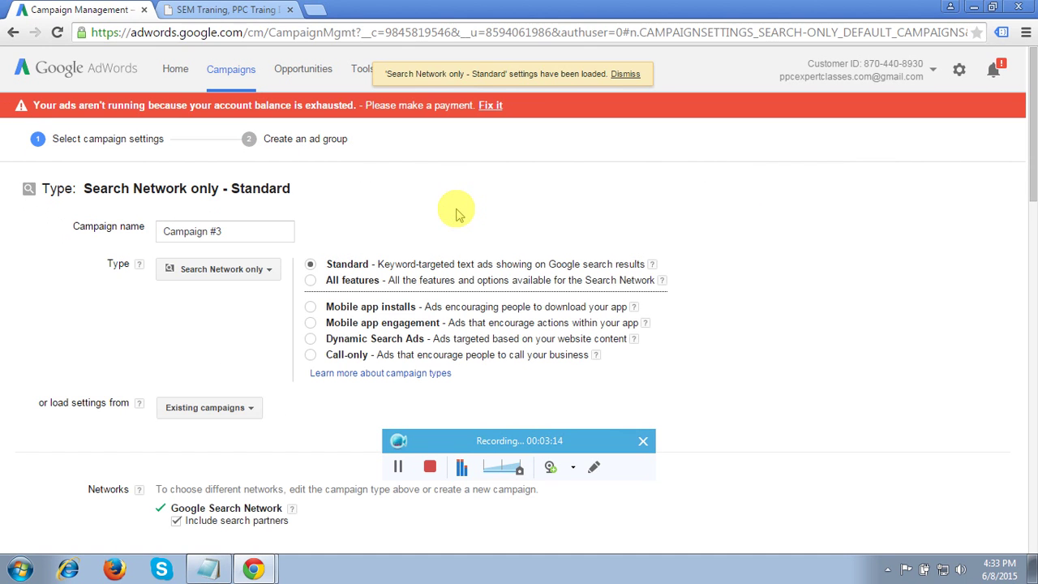
{"action": "left_click", "coordinate": [626, 73]}
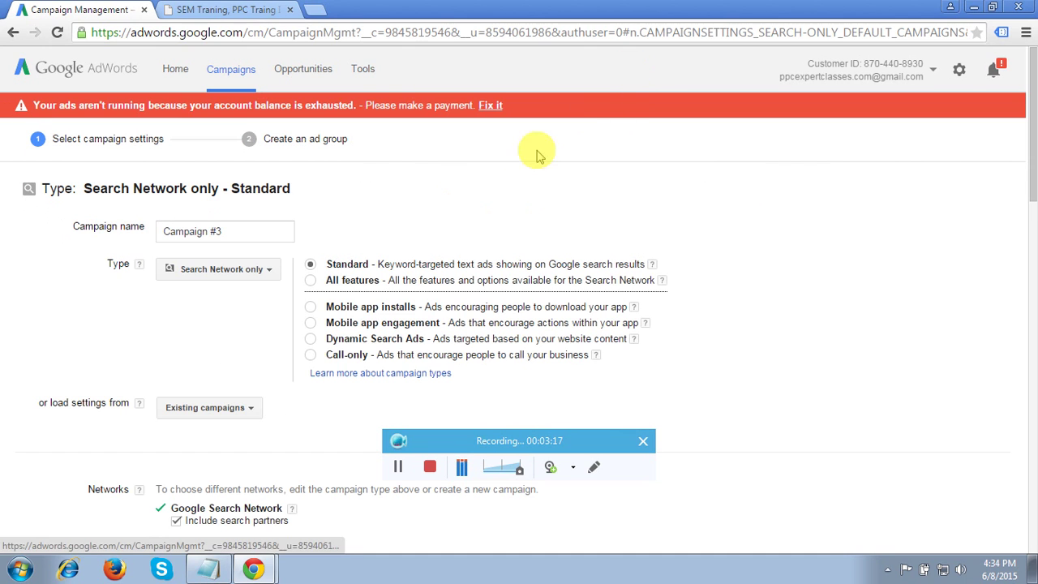
{"action": "left_click", "coordinate": [311, 356]}
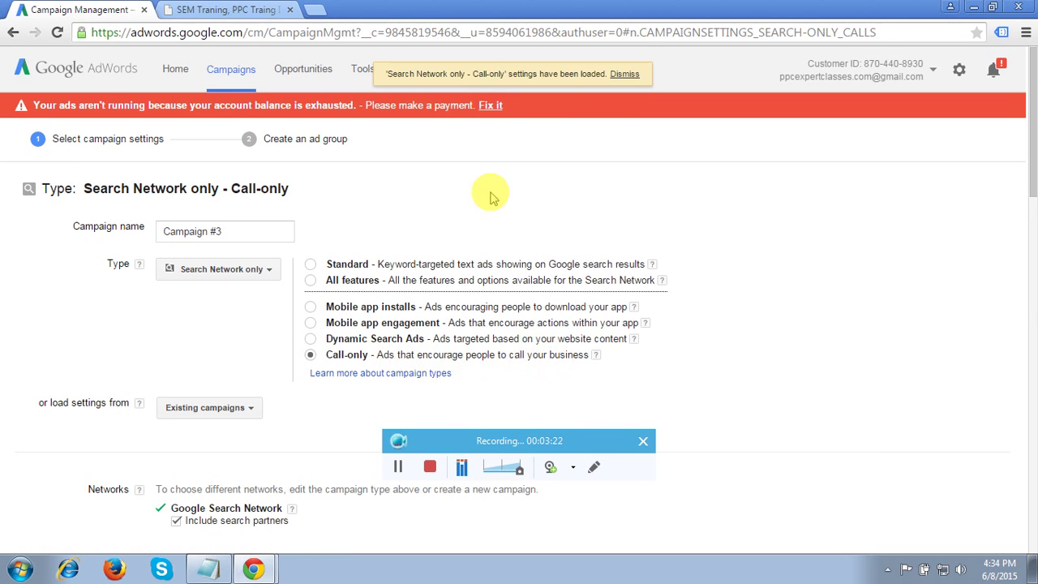
{"action": "double_click", "coordinate": [233, 232]}
{"action": "triple_click", "coordinate": [232, 232]}
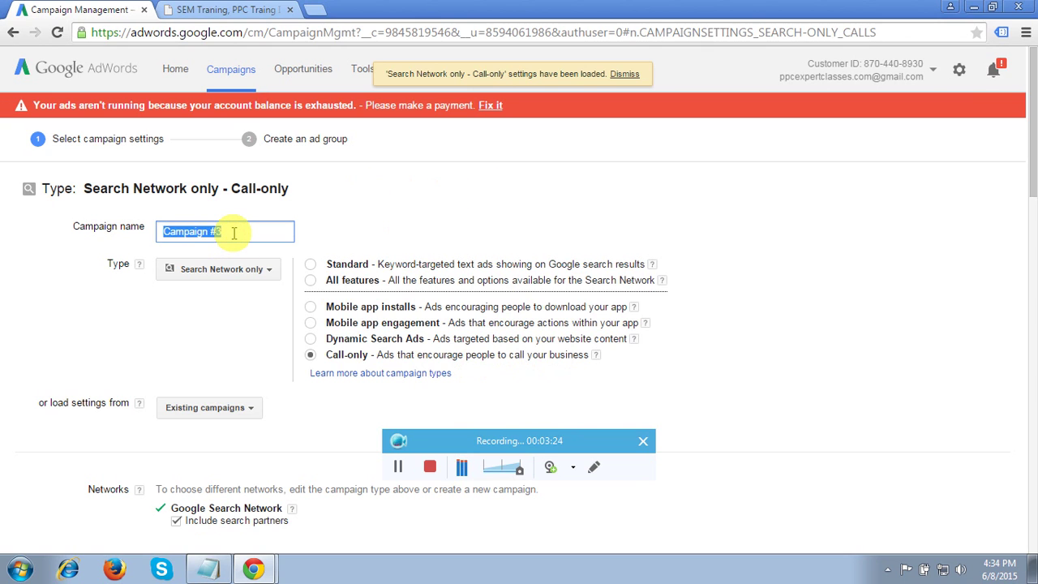
{"action": "type", "text": "Pay Per Call"}
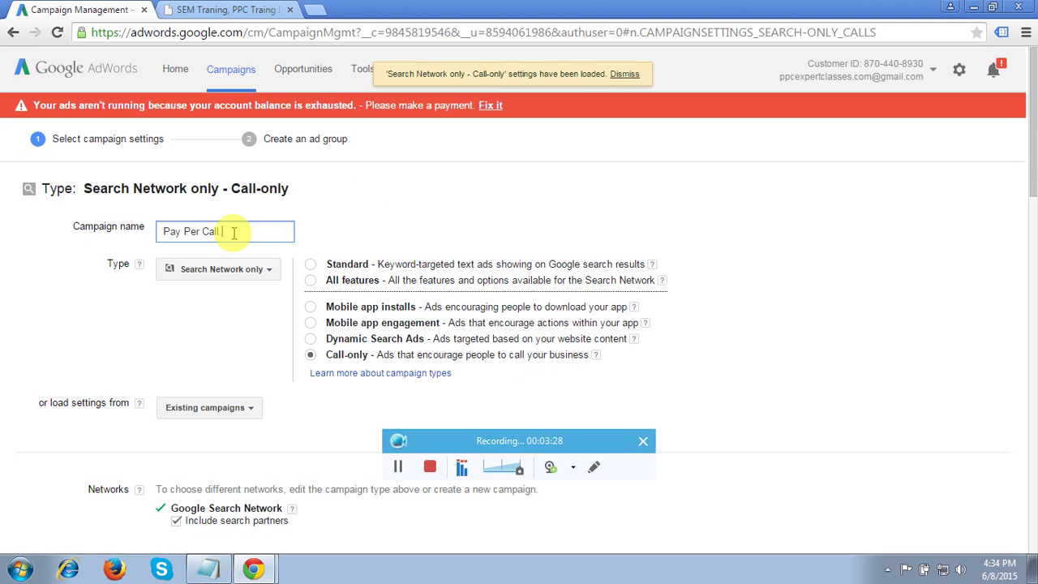
{"action": "type", "text": " Ads"}
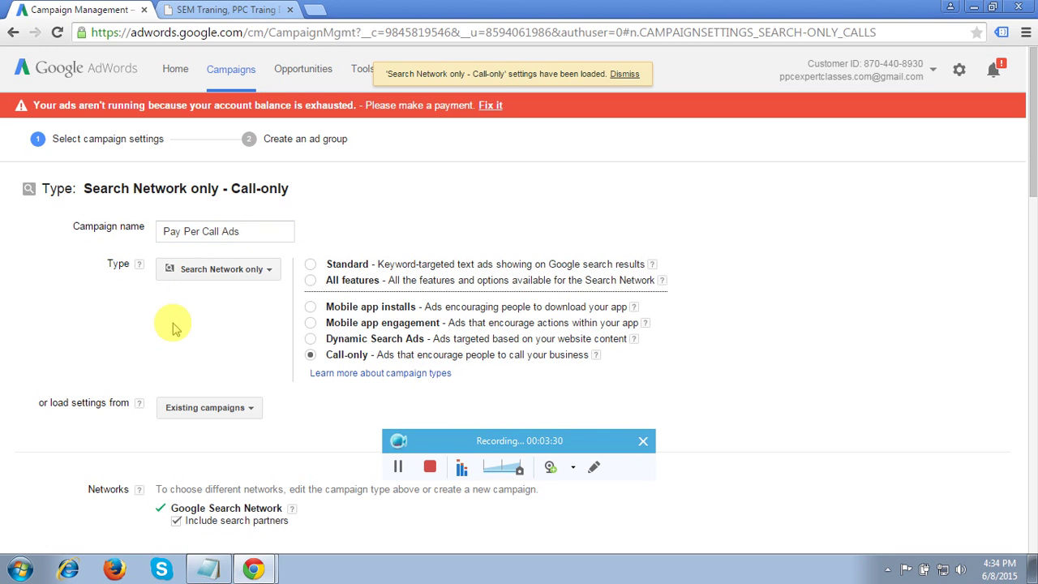
- Target the campaign at the United States by searching 'usa' under Locations
{"action": "scroll", "coordinate": [169, 319], "scroll_direction": "down", "scroll_amount": 2}
{"action": "scroll", "coordinate": [172, 323], "scroll_direction": "down", "scroll_amount": 2}
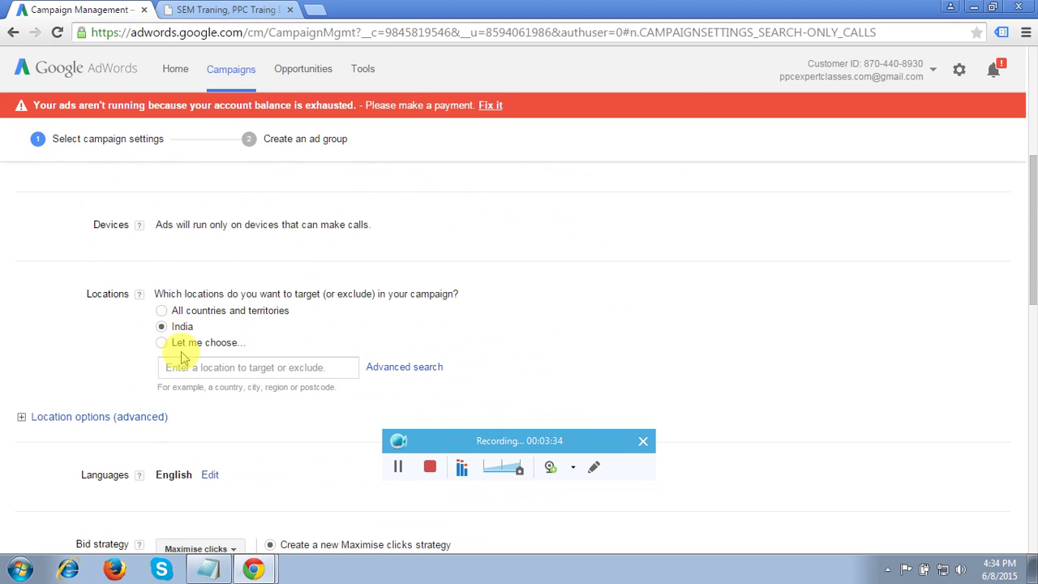
{"action": "left_click", "coordinate": [178, 367]}
{"action": "type", "text": "usa"}
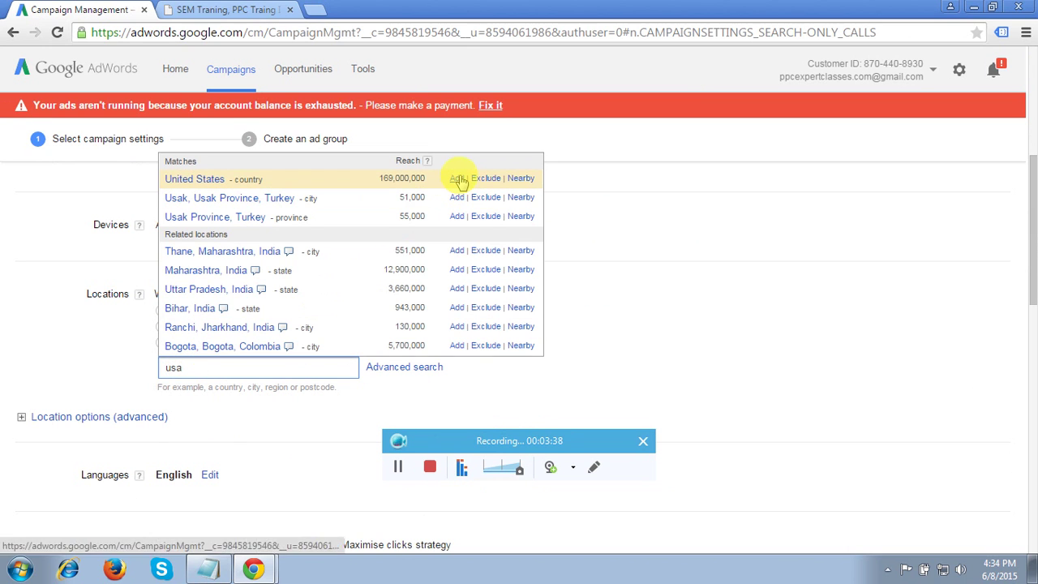
{"action": "left_click", "coordinate": [458, 178]}
{"action": "scroll", "coordinate": [665, 262], "scroll_direction": "down", "scroll_amount": 1}
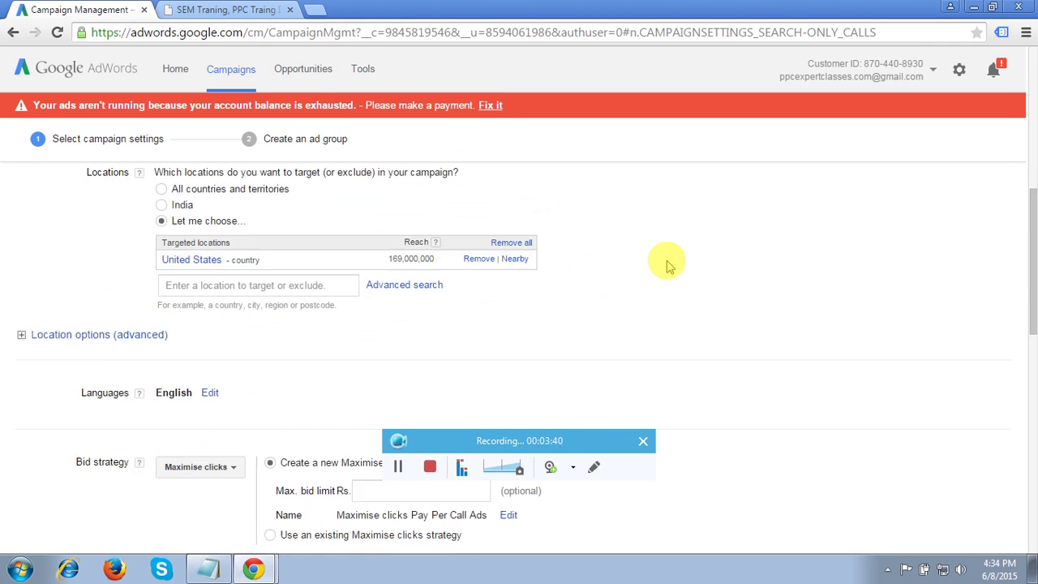
{"action": "scroll", "coordinate": [665, 262], "scroll_direction": "down", "scroll_amount": 2}
- Use Manual CPC with a Rs. 50 default bid and Rs. 500 daily budget, then save
{"action": "left_click", "coordinate": [224, 287]}
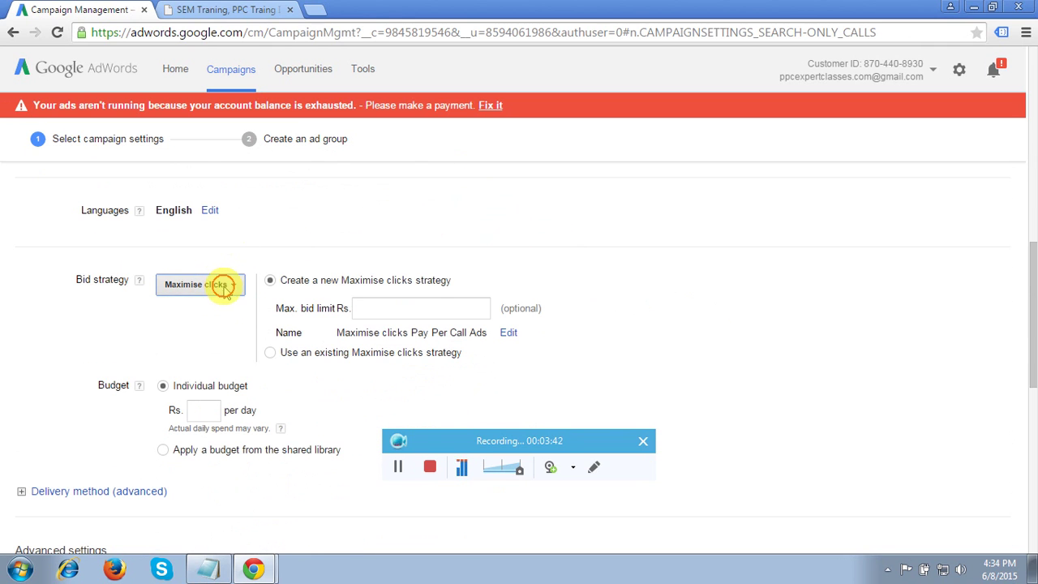
{"action": "left_click", "coordinate": [188, 410]}
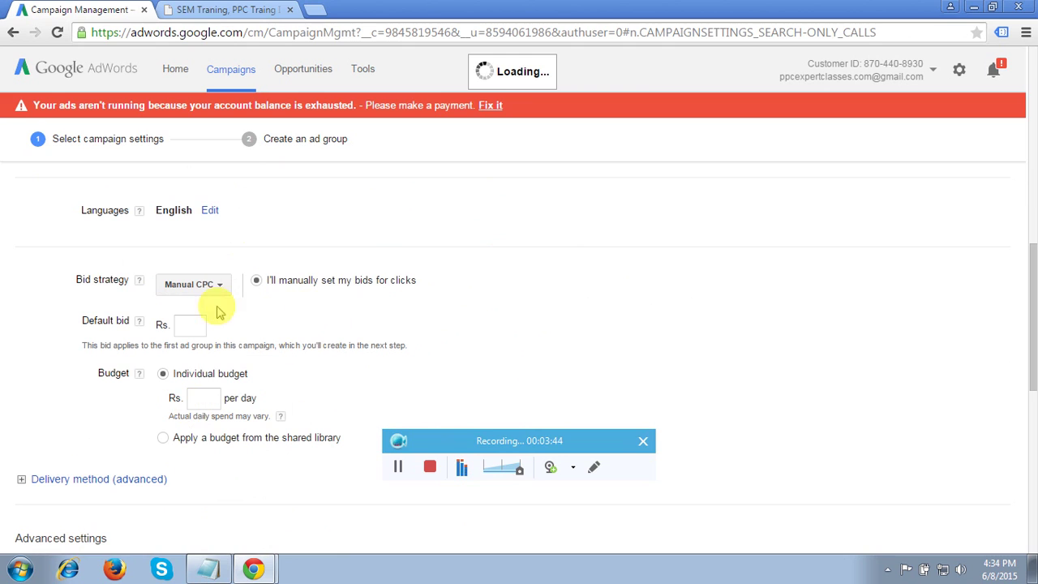
{"action": "left_click", "coordinate": [188, 325]}
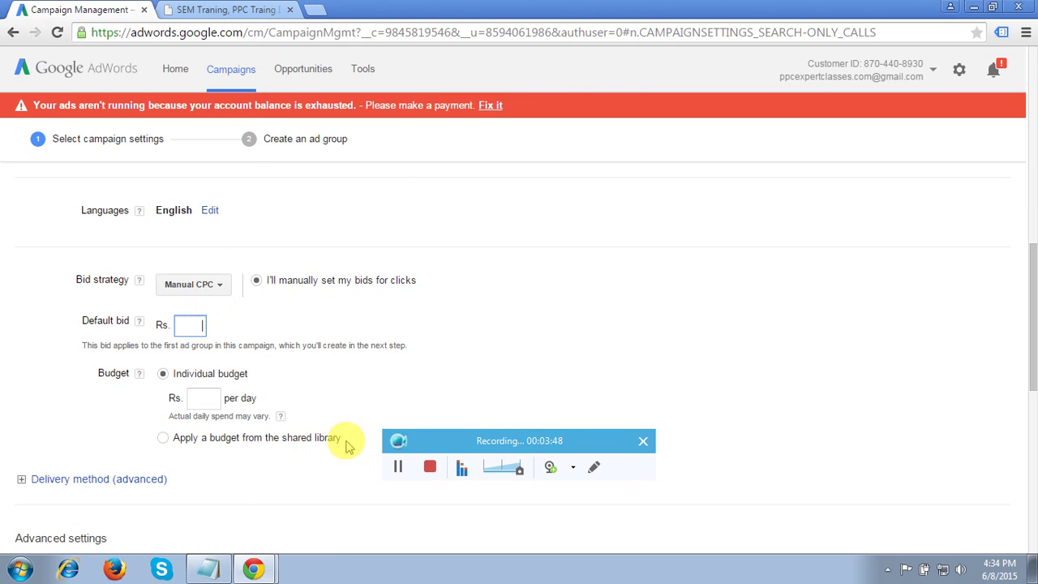
{"action": "type", "text": "5"}
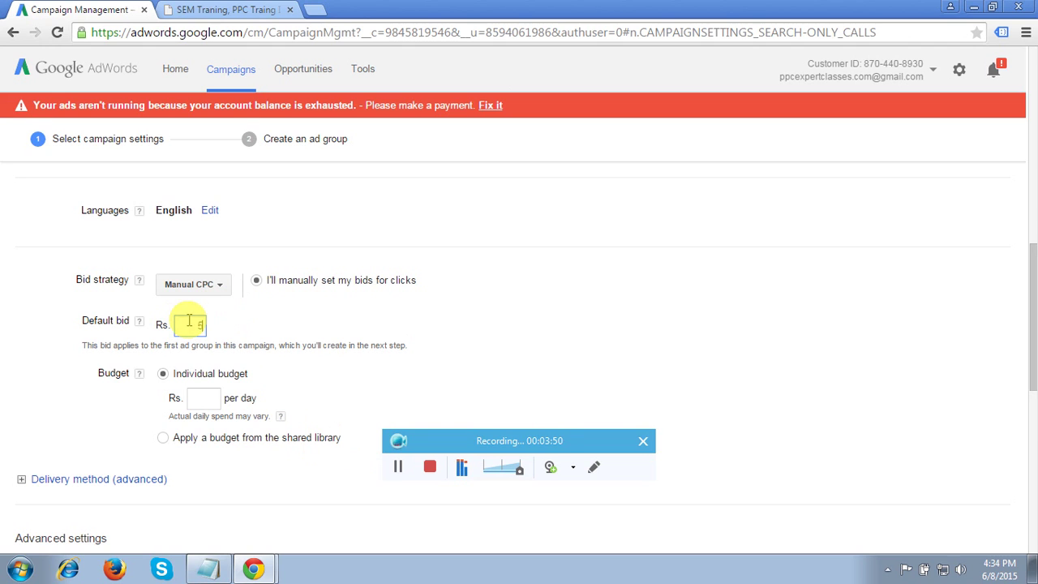
{"action": "type", "text": "0"}
{"action": "left_click", "coordinate": [200, 400]}
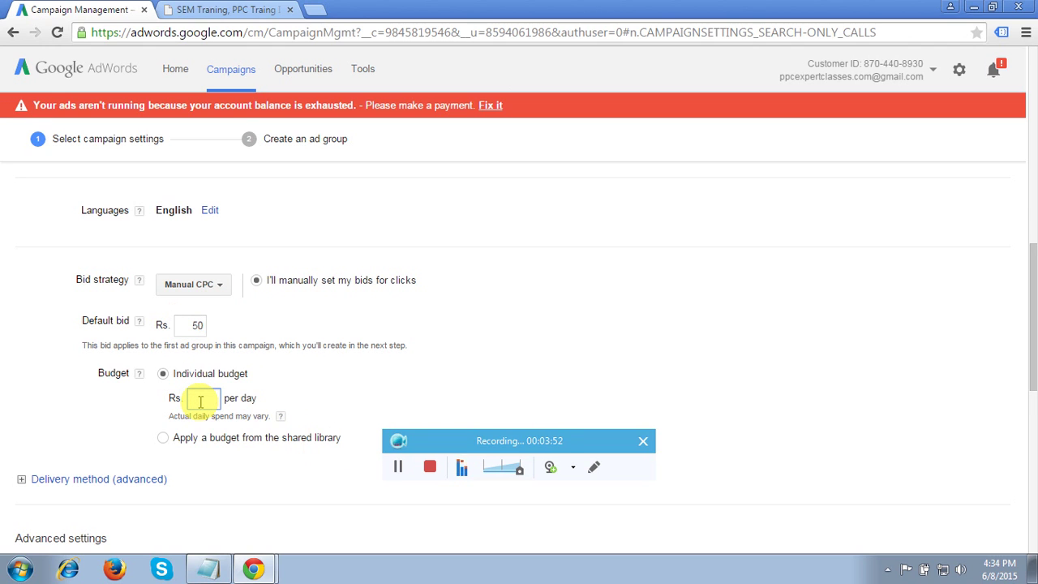
{"action": "type", "text": "500"}
{"action": "scroll", "coordinate": [561, 284], "scroll_direction": "down", "scroll_amount": 5}
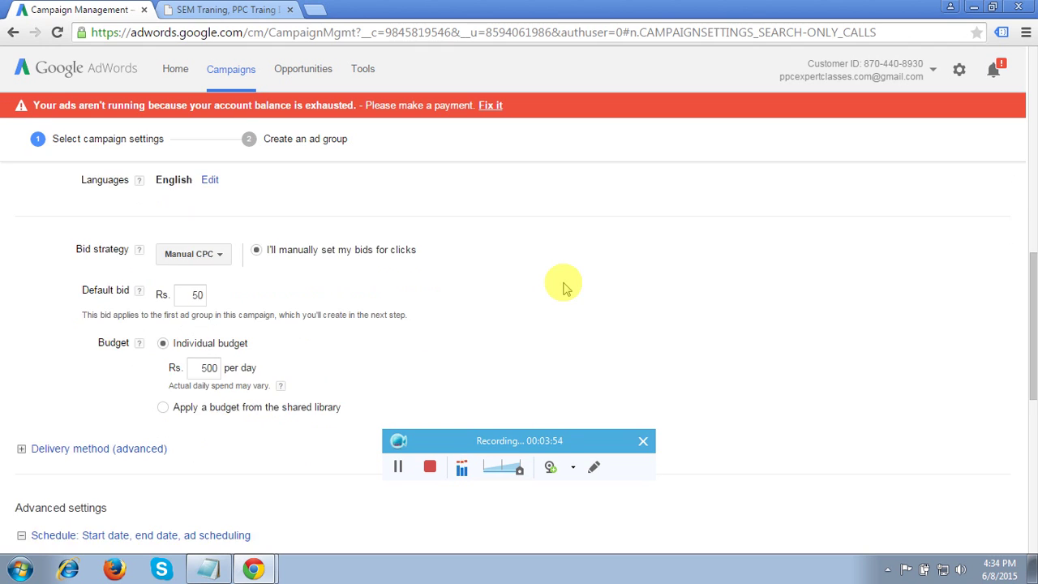
{"action": "scroll", "coordinate": [564, 288], "scroll_direction": "down", "scroll_amount": 4}
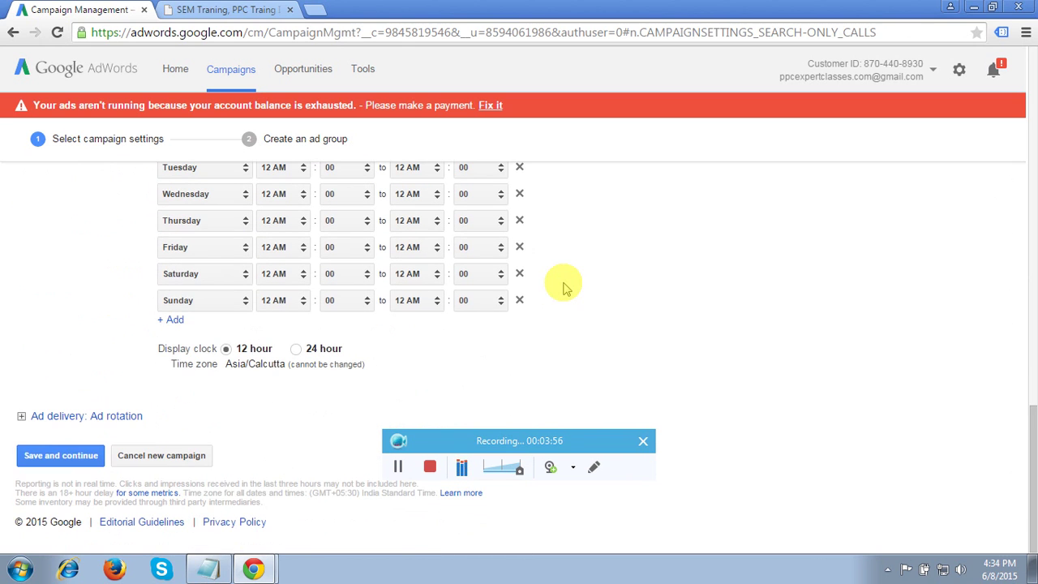
{"action": "left_click", "coordinate": [77, 458]}
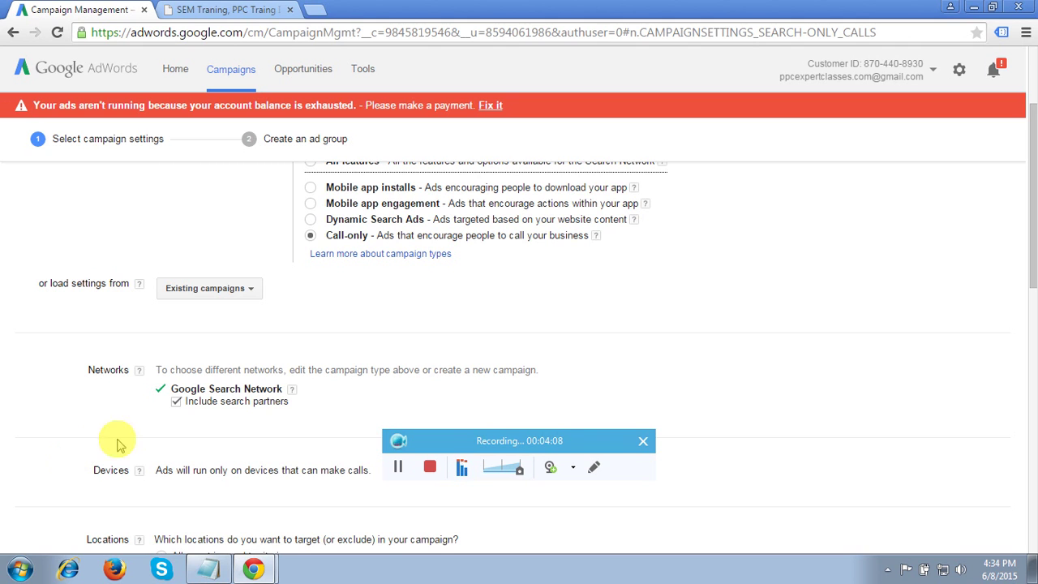
- Rename the campaign to 'Pay Per Call - ppcexpertclasses' and save its settings
{"action": "scroll", "coordinate": [785, 334], "scroll_direction": "up", "scroll_amount": 1}
{"action": "scroll", "coordinate": [785, 335], "scroll_direction": "up", "scroll_amount": 2}
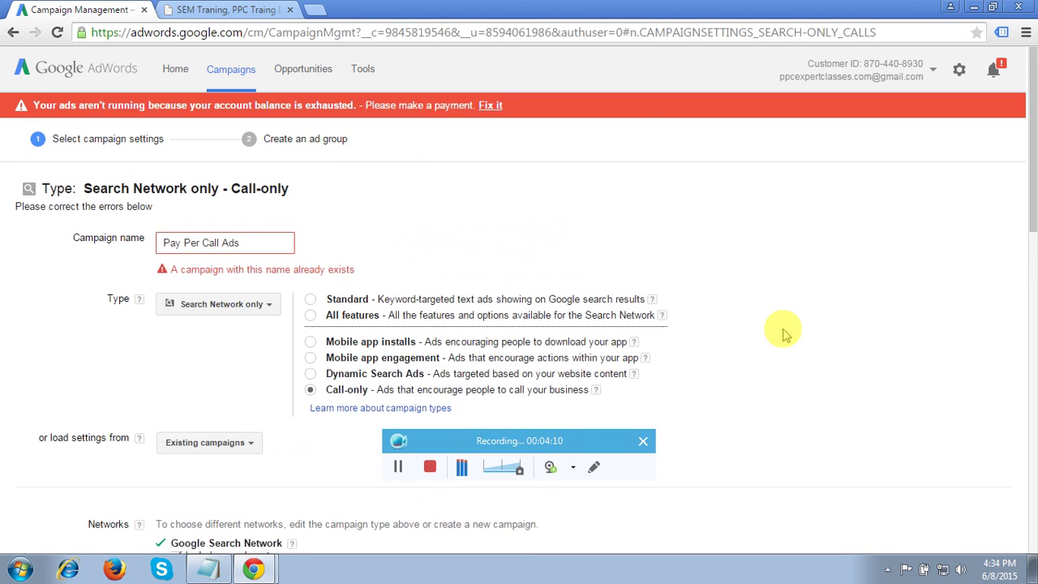
{"action": "double_click", "coordinate": [265, 241]}
{"action": "key", "text": "BackSpace"}
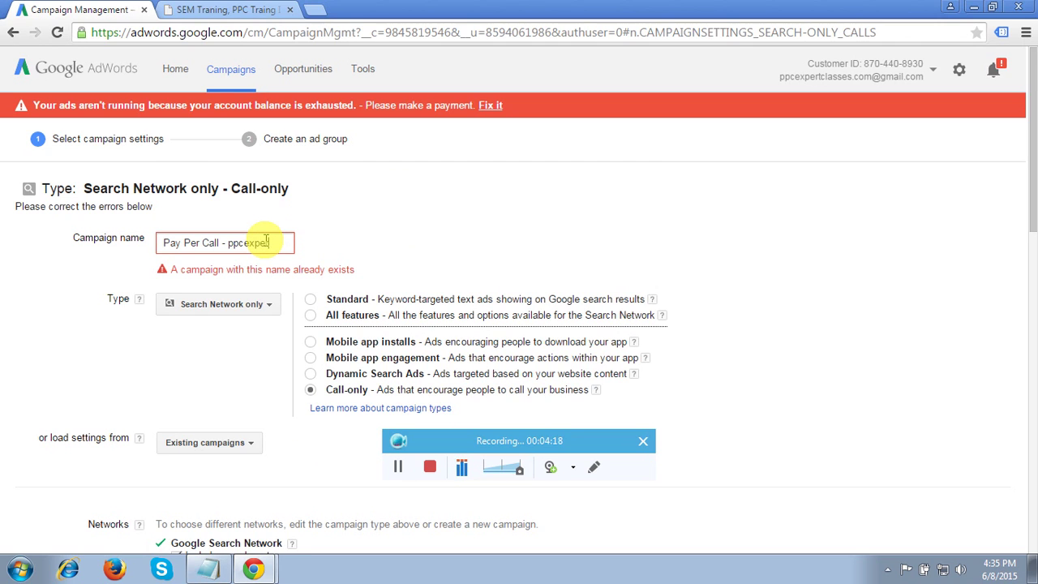
{"action": "type", "text": "- ppcexpertcla"}
{"action": "type", "text": "sses"}
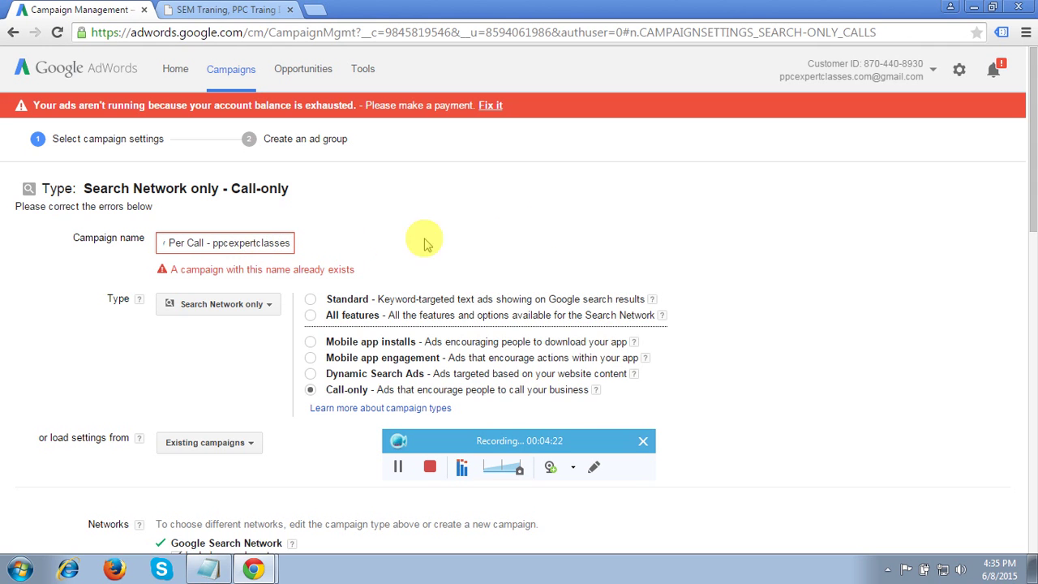
{"action": "left_click", "coordinate": [541, 223]}
{"action": "scroll", "coordinate": [545, 228], "scroll_direction": "down", "scroll_amount": 1}
{"action": "scroll", "coordinate": [546, 227], "scroll_direction": "down", "scroll_amount": 2}
{"action": "scroll", "coordinate": [545, 227], "scroll_direction": "up", "scroll_amount": 3}
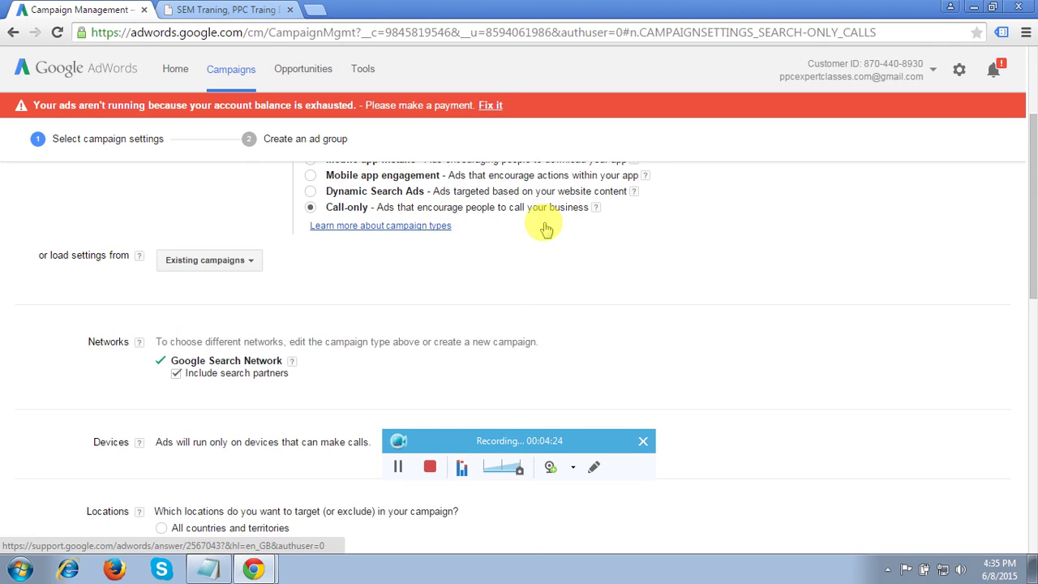
{"action": "scroll", "coordinate": [545, 227], "scroll_direction": "down", "scroll_amount": 10}
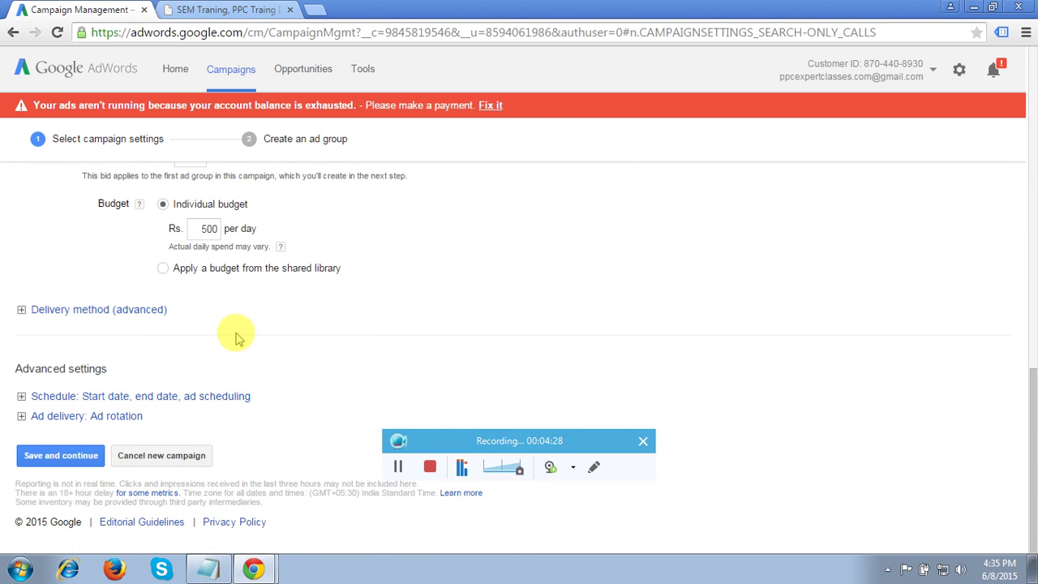
{"action": "left_click", "coordinate": [76, 456]}
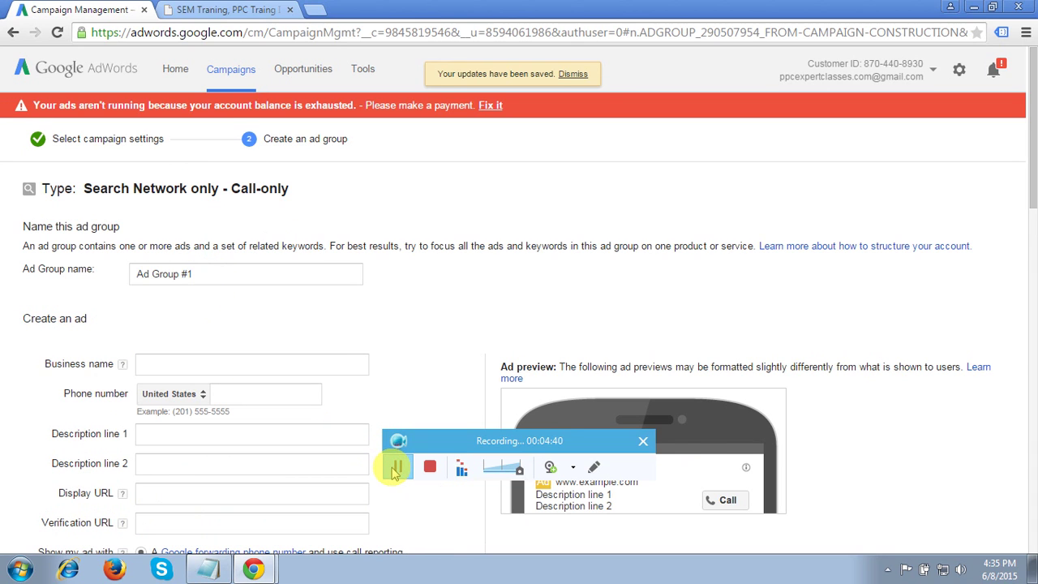
- Name the ad group 'Pay Call Ads'
{"action": "triple_click", "coordinate": [221, 274]}
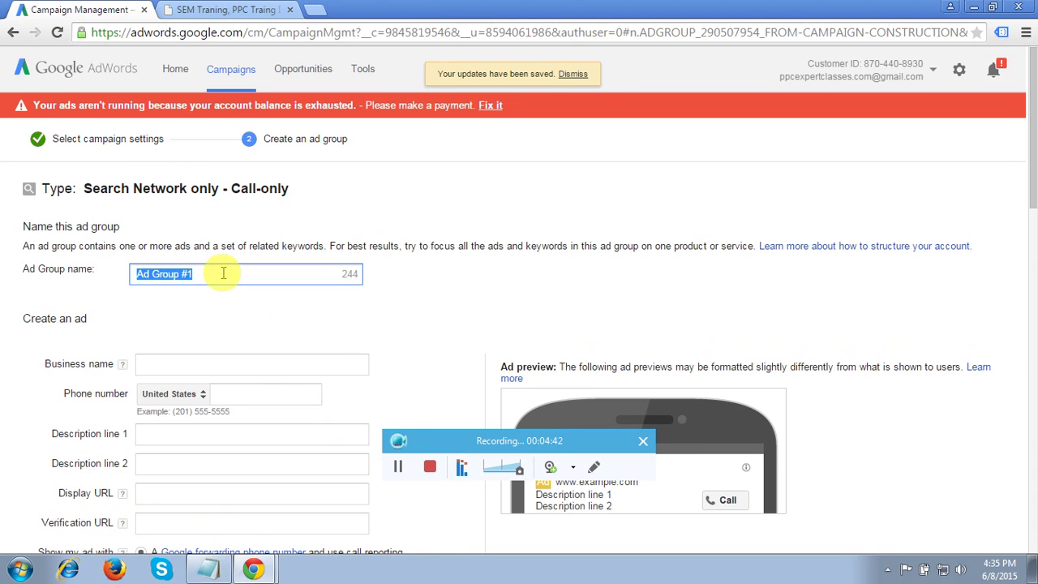
{"action": "type", "text": "Pay"}
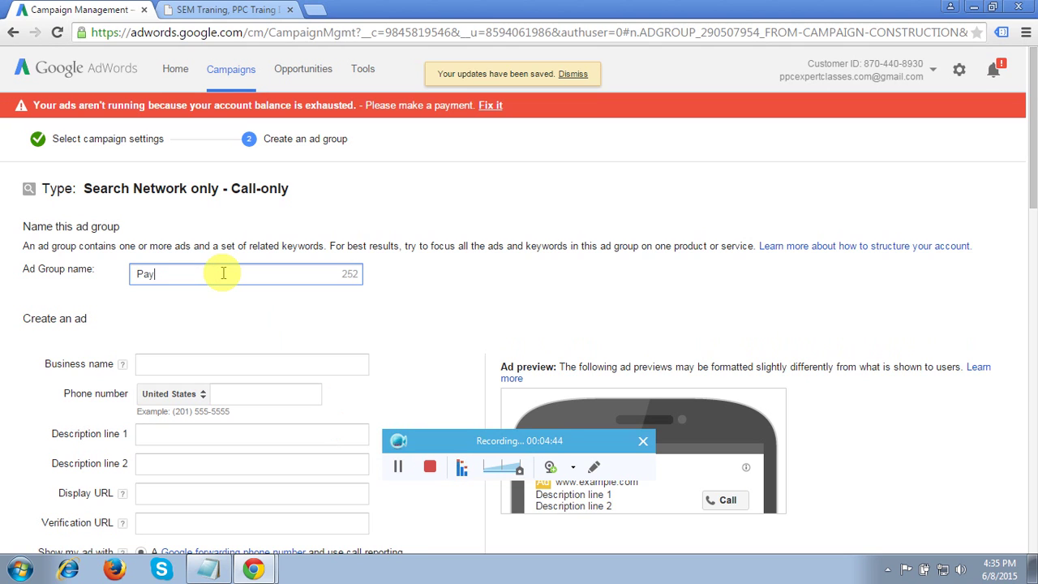
{"action": "type", "text": " Call Ads"}
{"action": "left_click", "coordinate": [465, 296]}
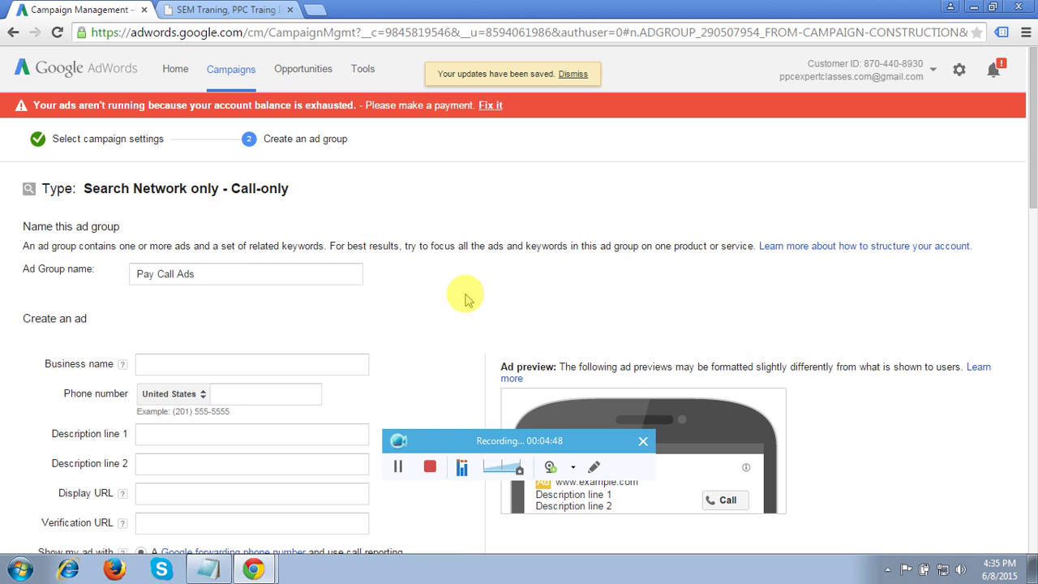
{"action": "scroll", "coordinate": [465, 296], "scroll_direction": "down", "scroll_amount": 1}
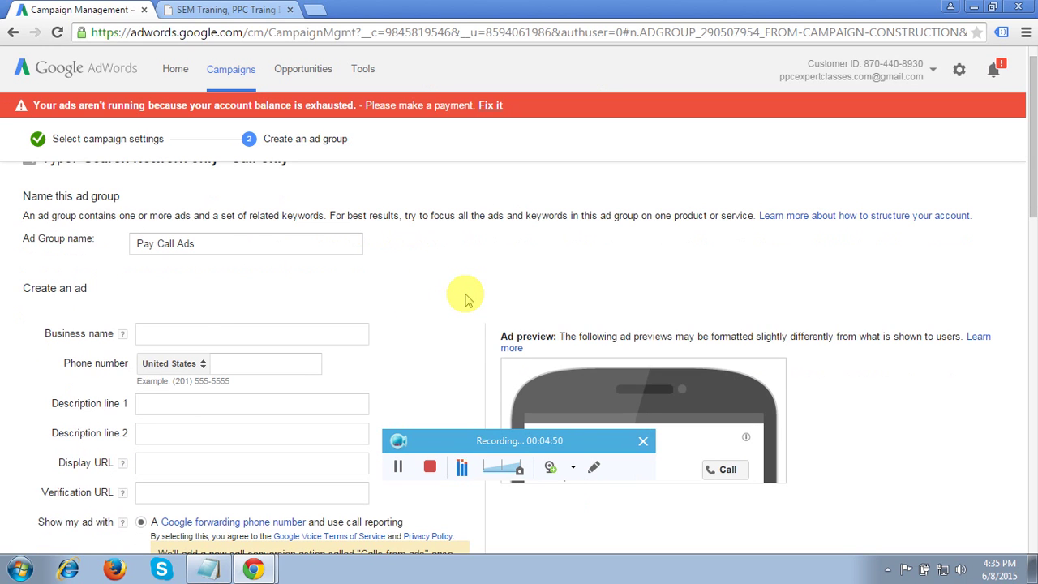
- Look up the business name on the website tab, then return to the ad group setup
{"action": "left_click", "coordinate": [182, 328]}
{"action": "left_click", "coordinate": [218, 9]}
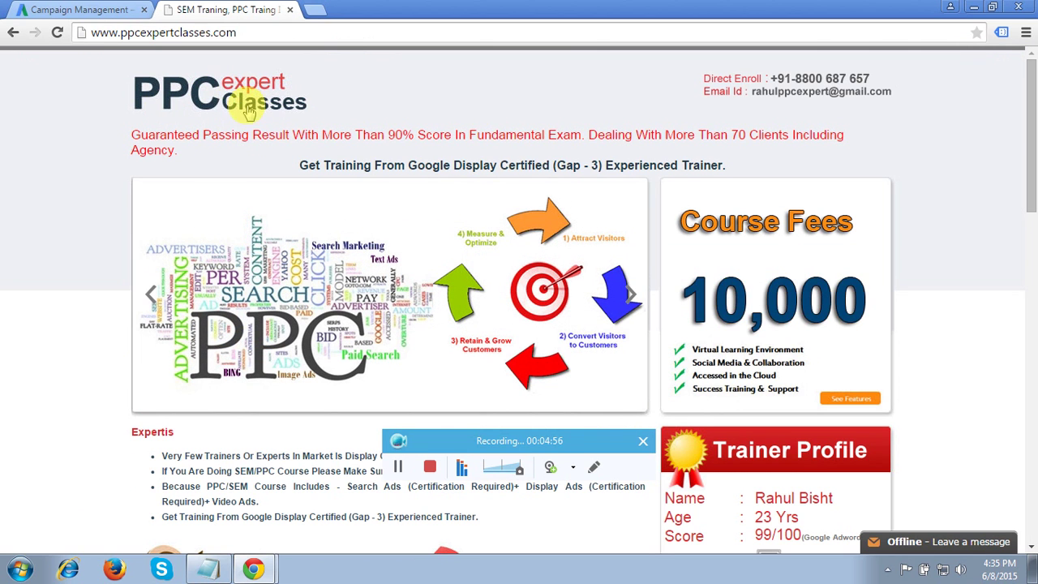
{"action": "left_click", "coordinate": [85, 10]}
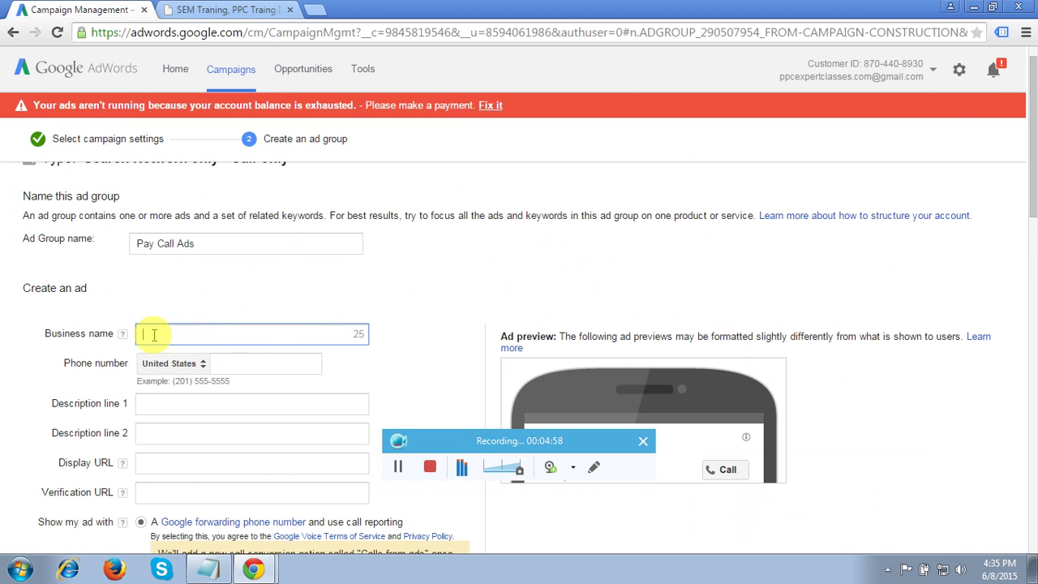
- Set the call-only ad's business name to 'PPC Expert Classes' and enter its toll-free phone number
{"action": "type", "text": "PPC Expert Cla"}
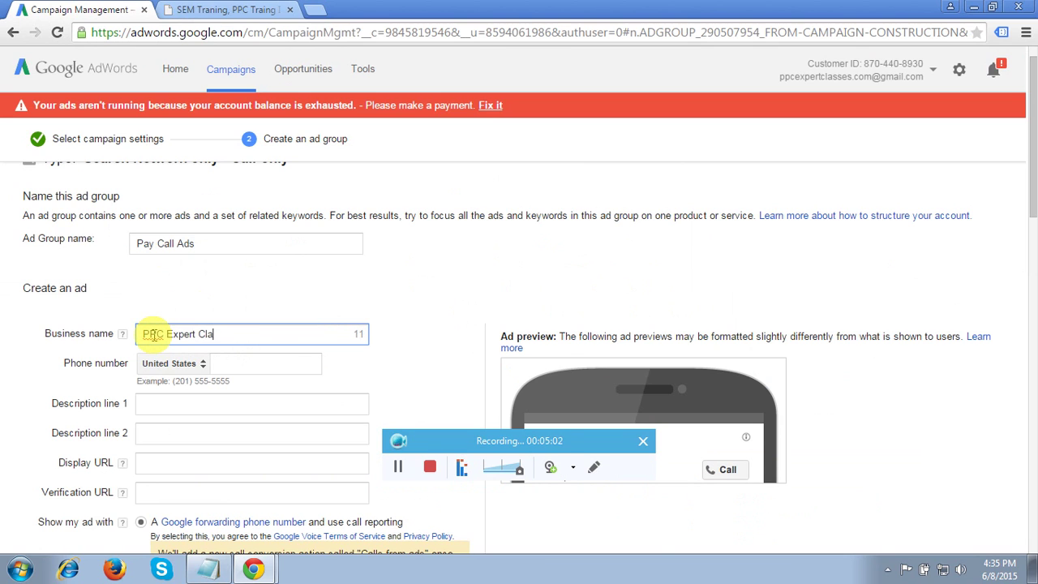
{"action": "type", "text": "sses"}
{"action": "left_click", "coordinate": [439, 286]}
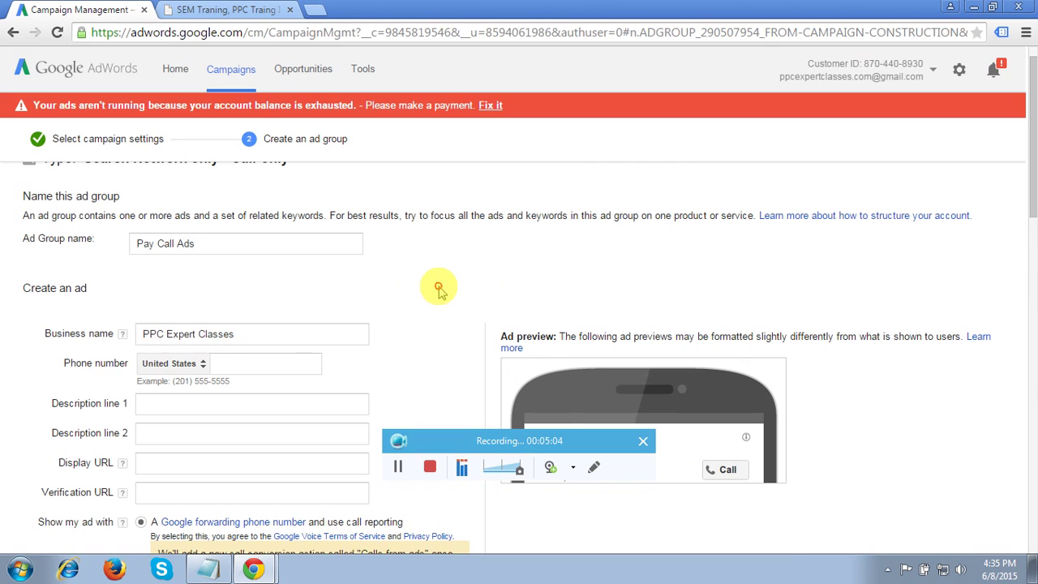
{"action": "scroll", "coordinate": [440, 288], "scroll_direction": "down", "scroll_amount": 1}
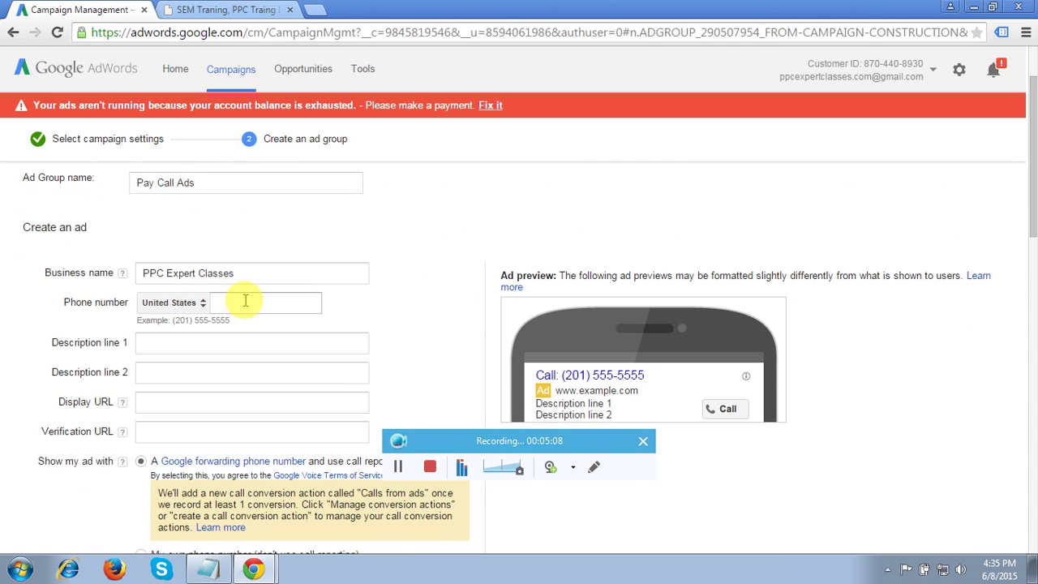
{"action": "left_click", "coordinate": [244, 300]}
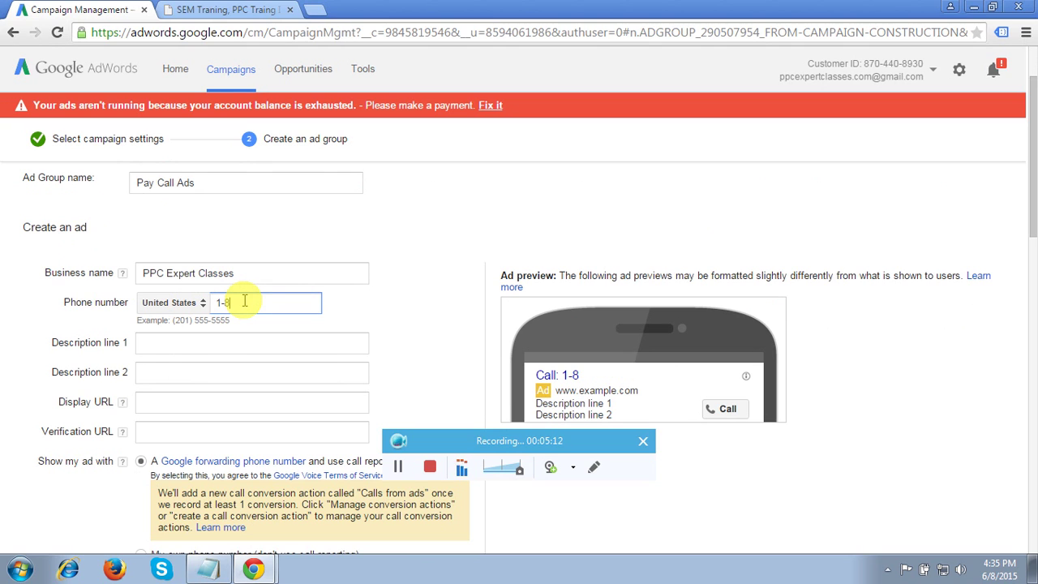
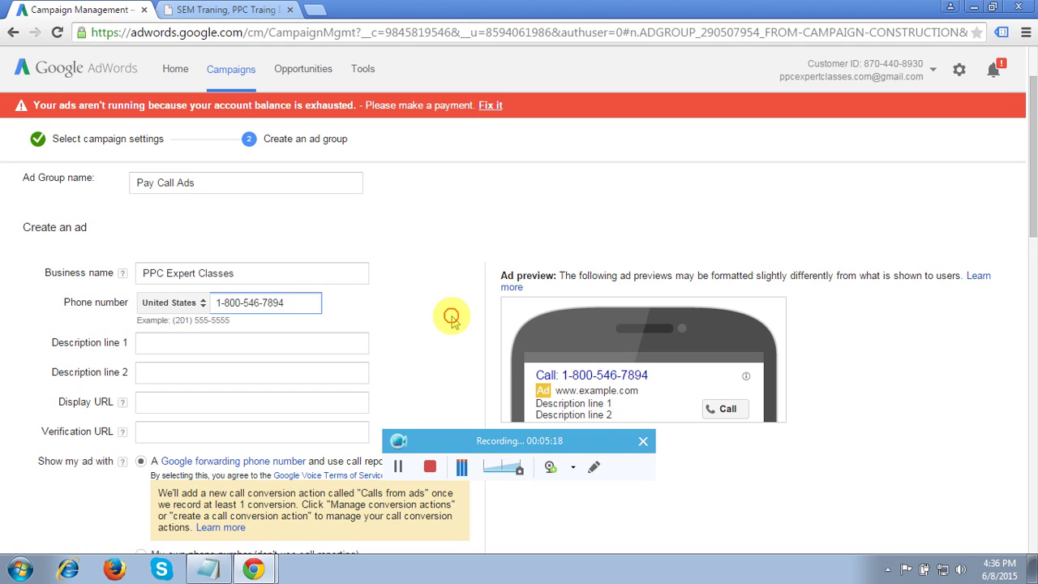
{"action": "left_click", "coordinate": [448, 317]}
{"action": "scroll", "coordinate": [451, 317], "scroll_direction": "down", "scroll_amount": 1}
- Enter description line 1 'Covering 4 PPC Exams Online.' and begin line 2 'Free Trail Class ! Call Now'
{"action": "left_click", "coordinate": [230, 281]}
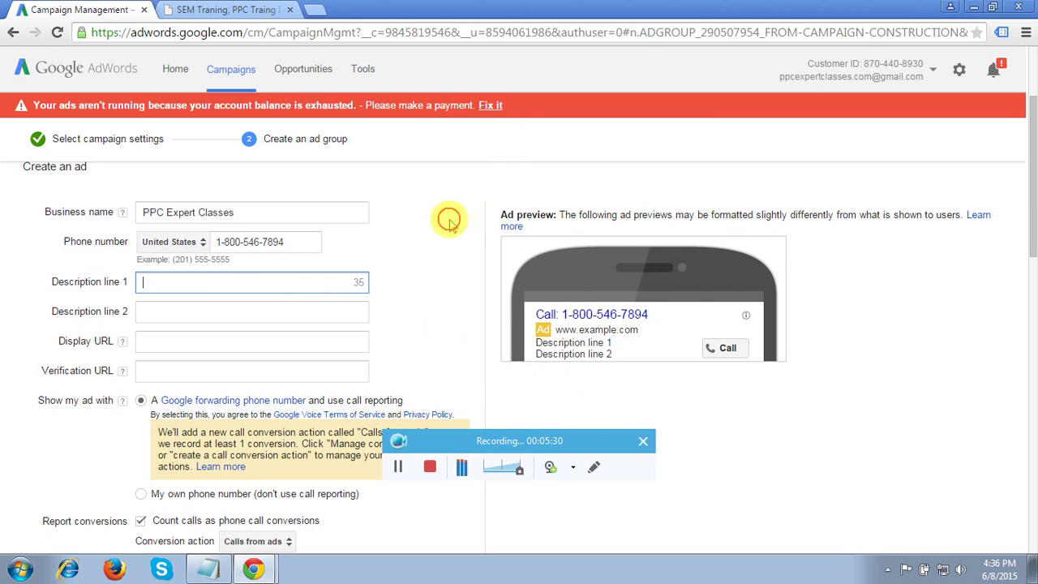
{"action": "left_click", "coordinate": [171, 283]}
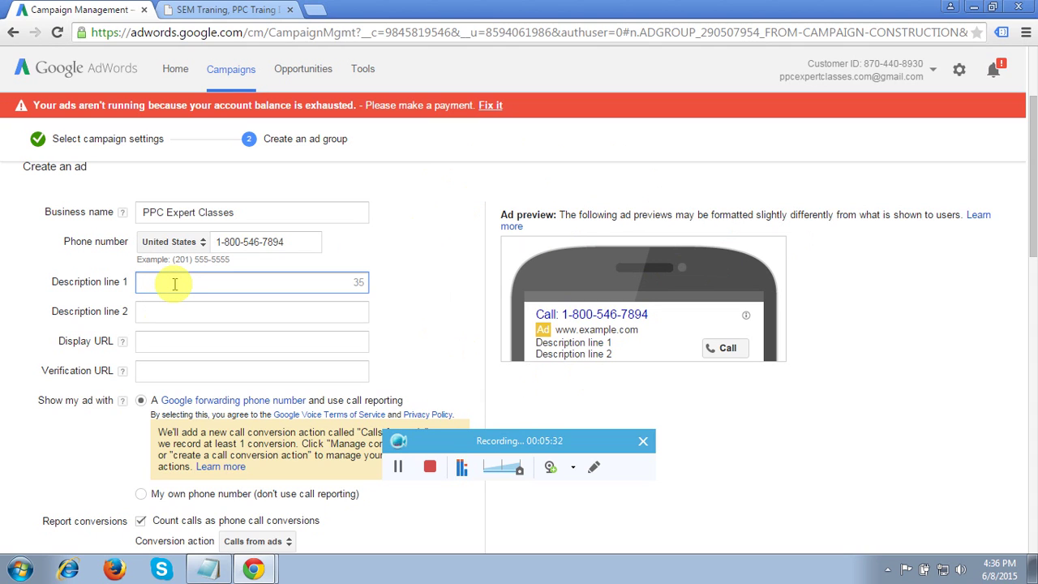
{"action": "type", "text": "Covering 4"}
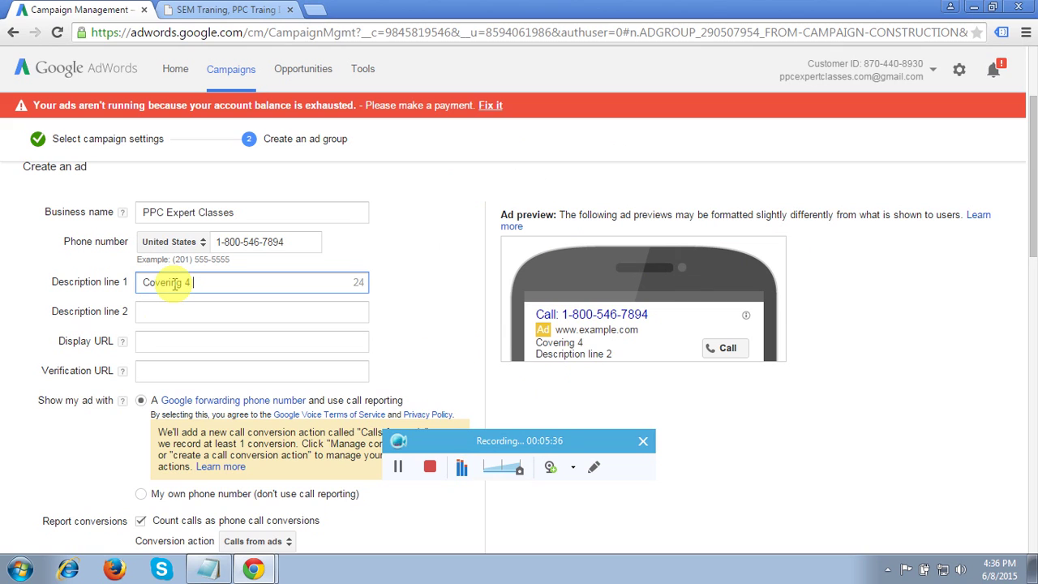
{"action": "type", "text": " PPC Exams Online"}
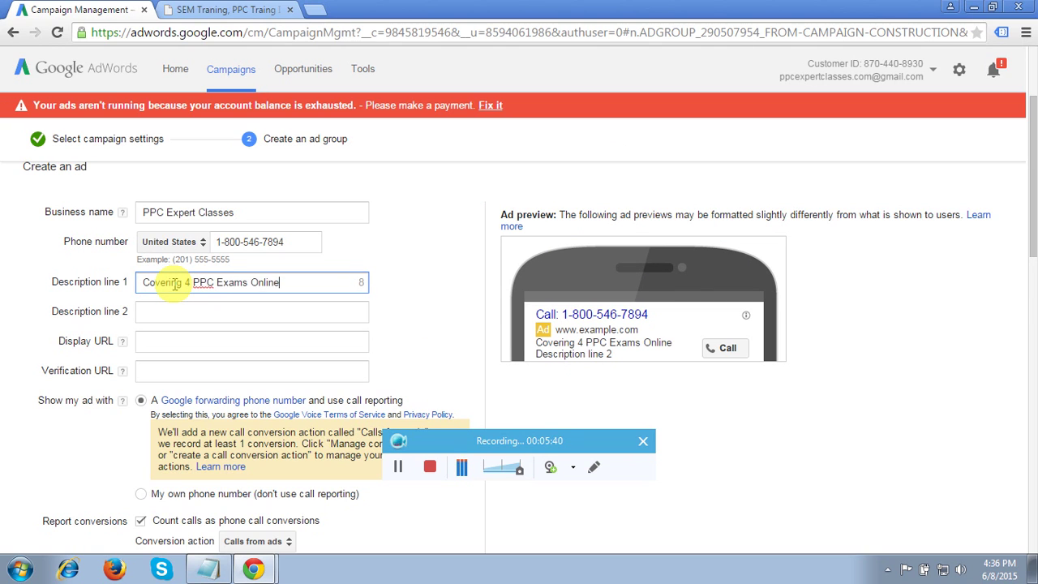
{"action": "type", "text": "."}
{"action": "left_click", "coordinate": [157, 320]}
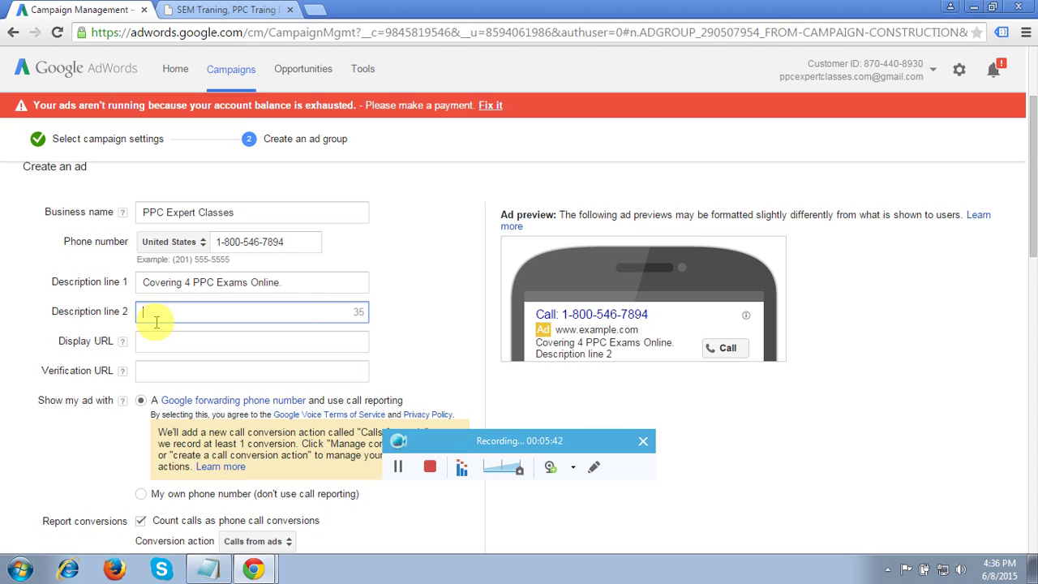
{"action": "type", "text": "Free T"}
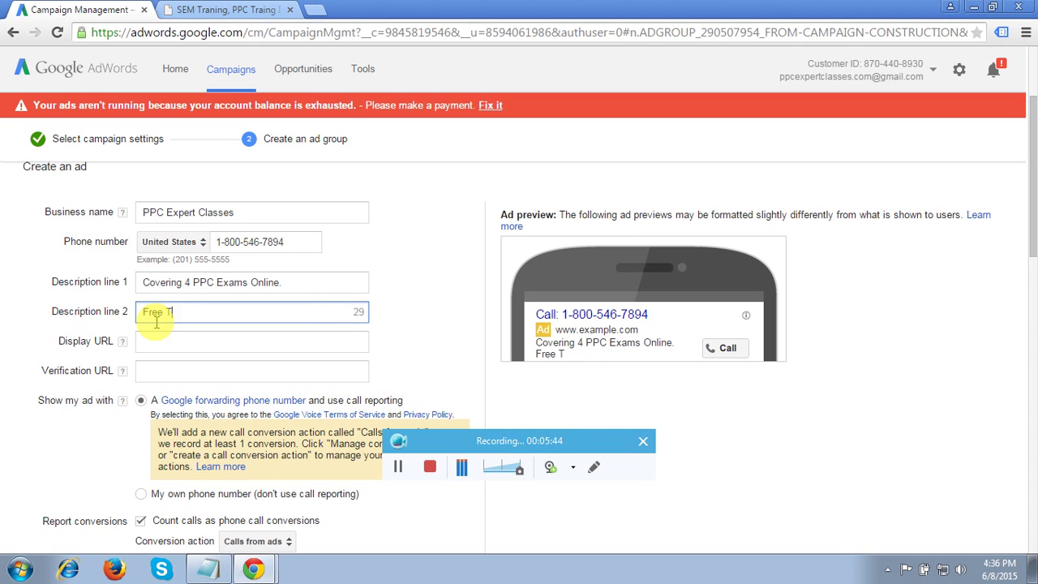
{"action": "type", "text": "rail Clas"}
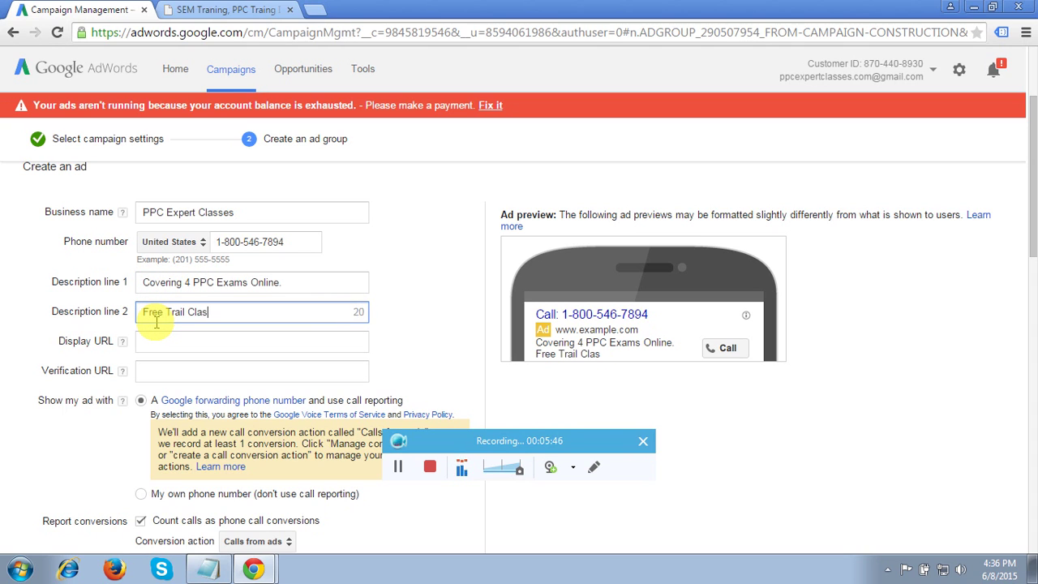
{"action": "type", "text": "s ! Call Now"}
{"action": "left_click", "coordinate": [243, 343]}
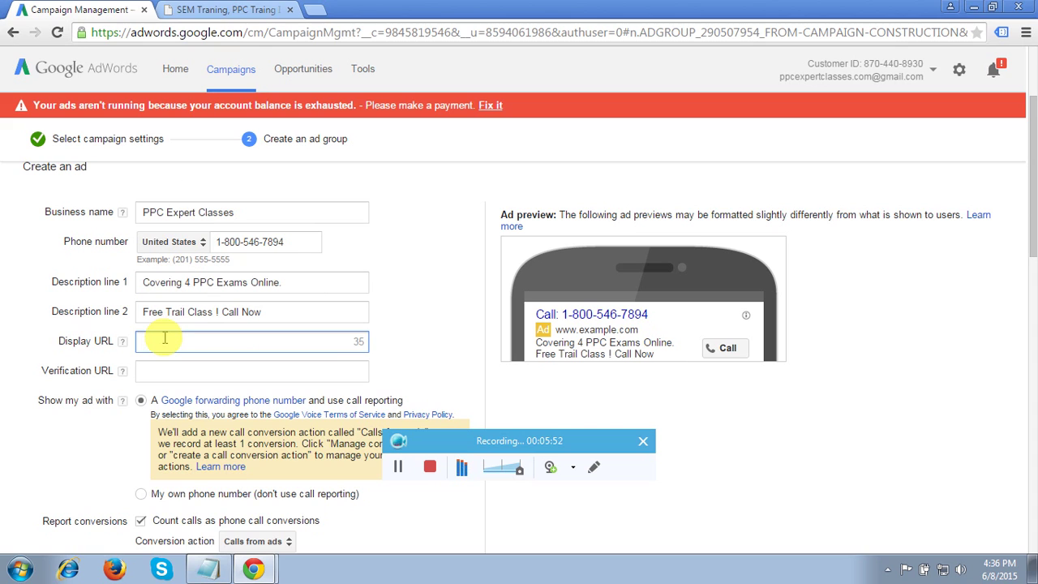
{"action": "type", "text": "www"}
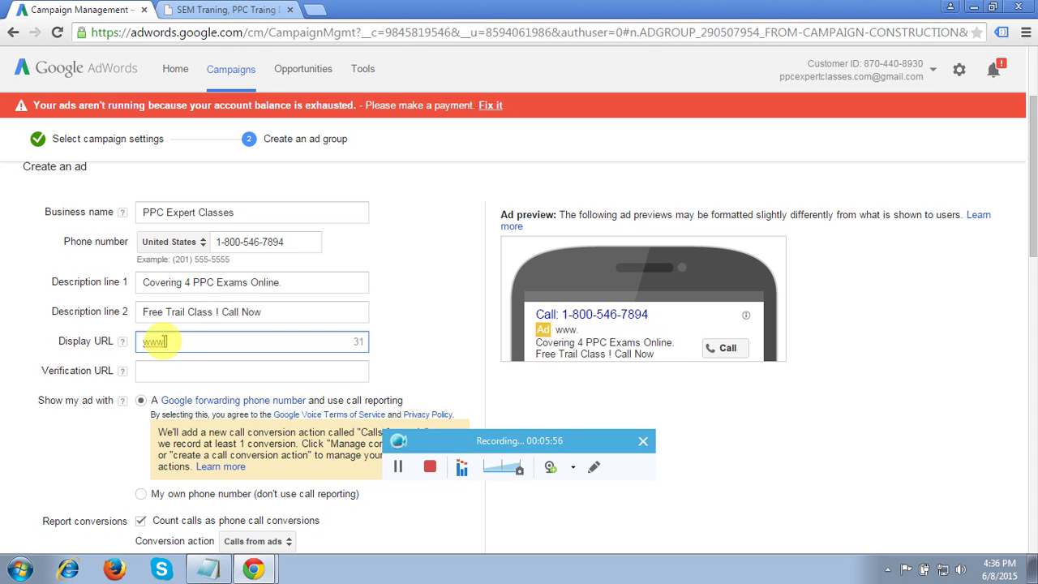
{"action": "type", "text": ".ppce"}
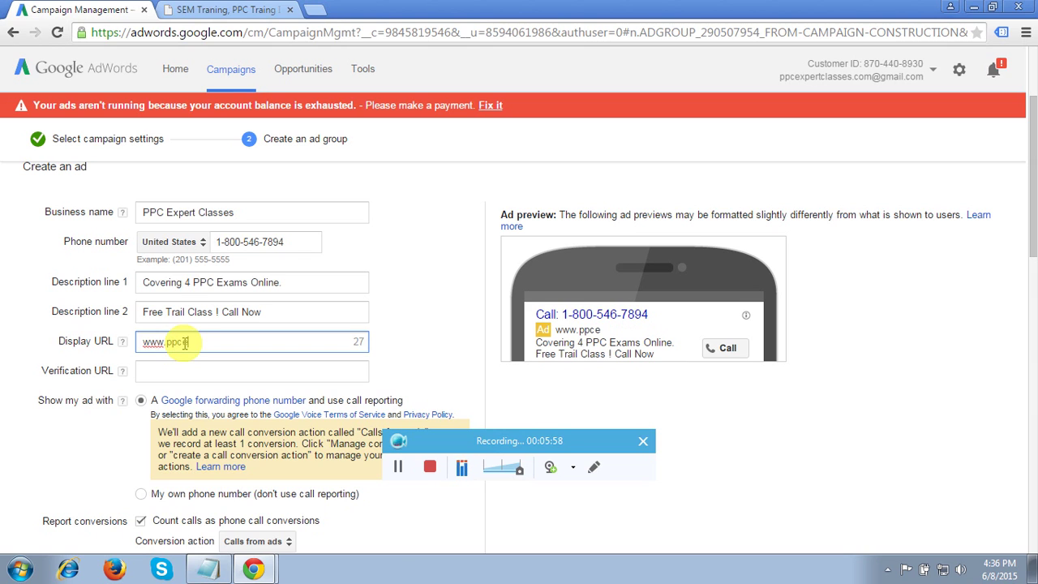
{"action": "type", "text": "xpertclasse"}
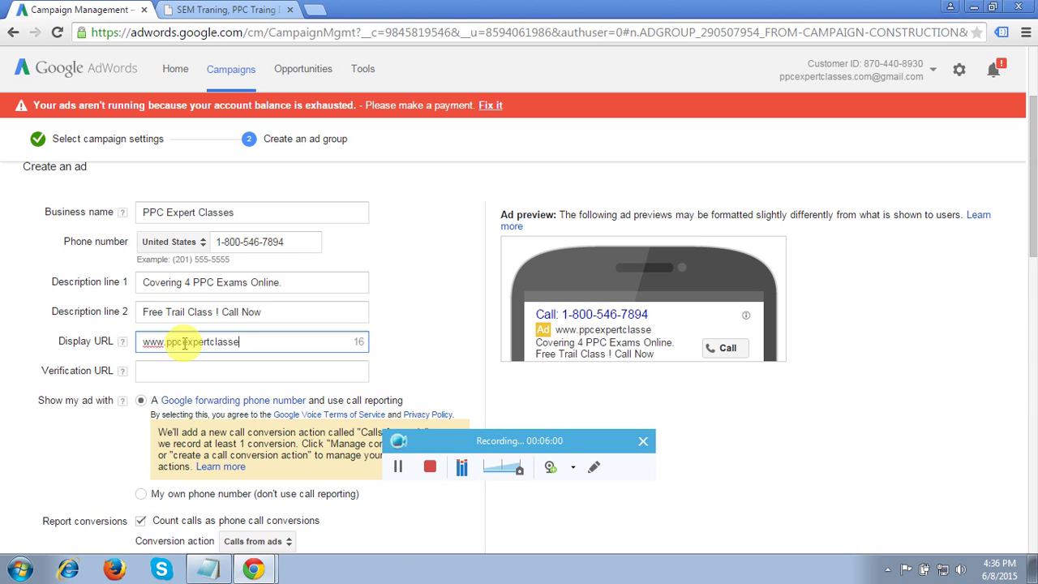
{"action": "type", "text": "s.com"}
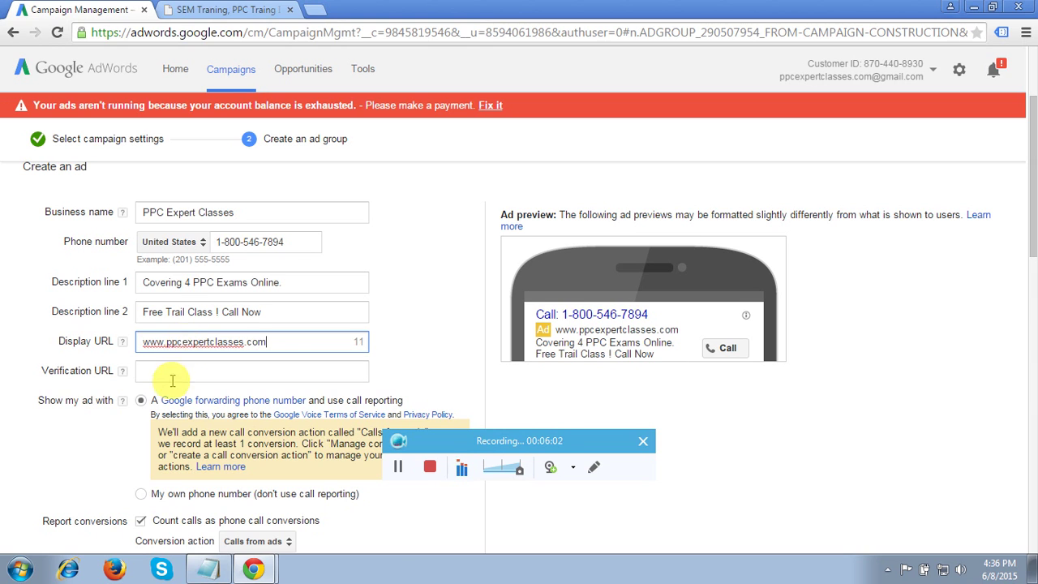
{"action": "left_click", "coordinate": [182, 370]}
- Copy the website address from the training site tab and paste it as the verification URL
{"action": "left_click", "coordinate": [227, 10]}
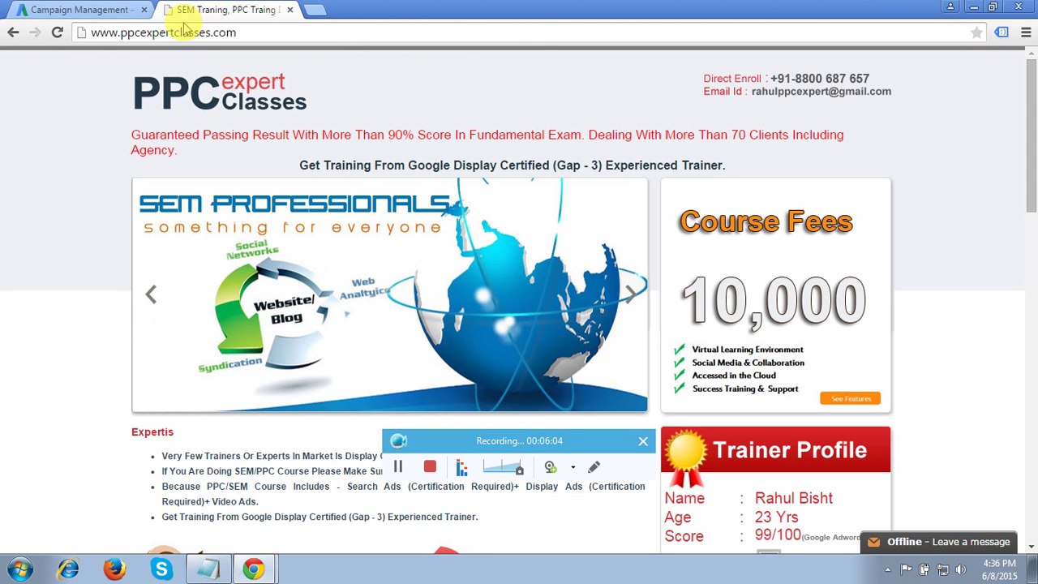
{"action": "left_click", "coordinate": [182, 32]}
{"action": "key", "text": "ctrl+c"}
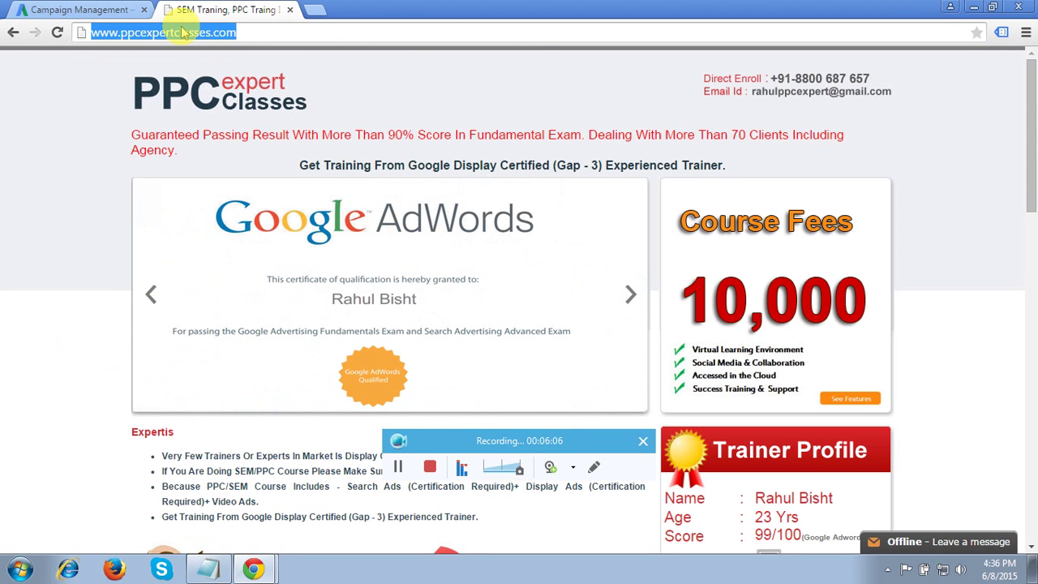
{"action": "left_click", "coordinate": [104, 10]}
{"action": "left_click", "coordinate": [163, 370]}
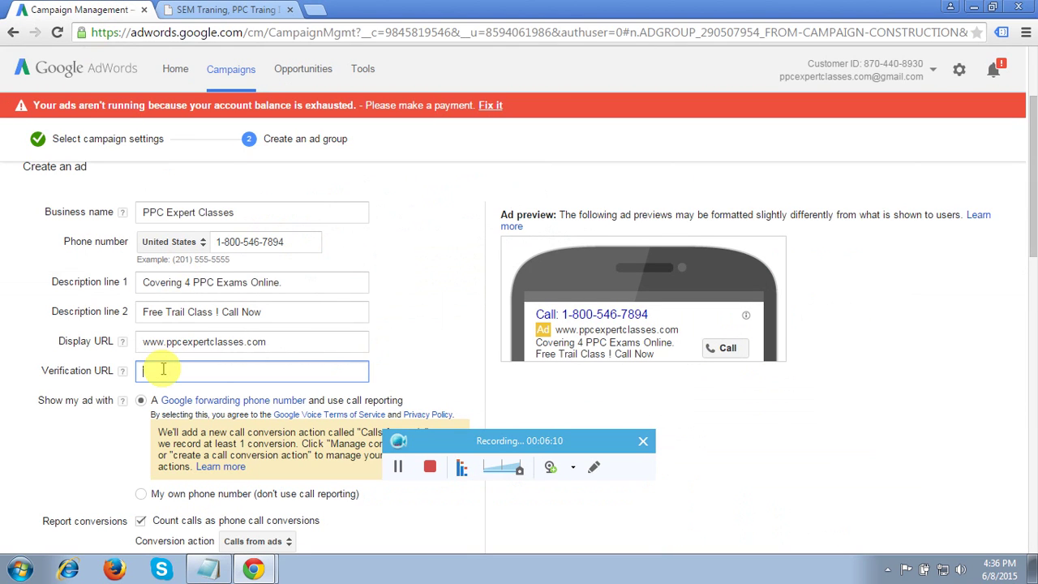
{"action": "key", "text": "ctrl+v"}
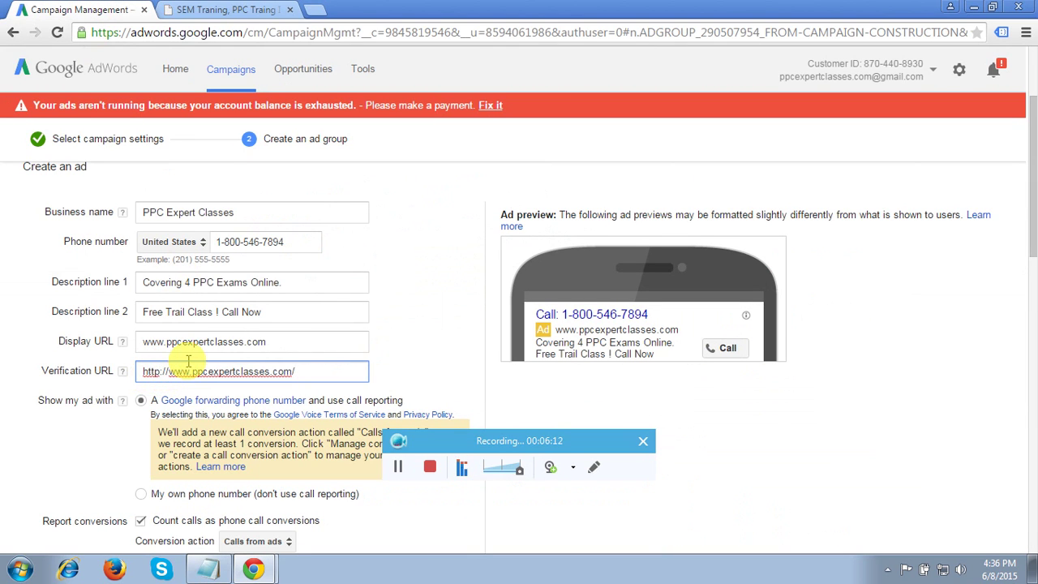
{"action": "left_click", "coordinate": [422, 316]}
- Choose Phone Call Conversion as the conversion action under Report conversions
{"action": "scroll", "coordinate": [423, 316], "scroll_direction": "down", "scroll_amount": 1}
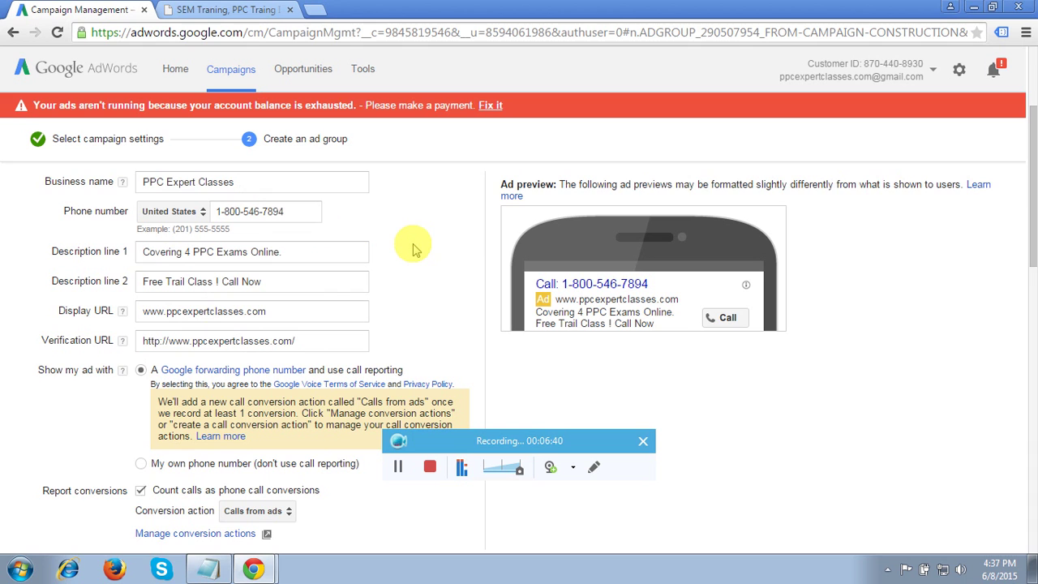
{"action": "scroll", "coordinate": [414, 249], "scroll_direction": "down", "scroll_amount": 2}
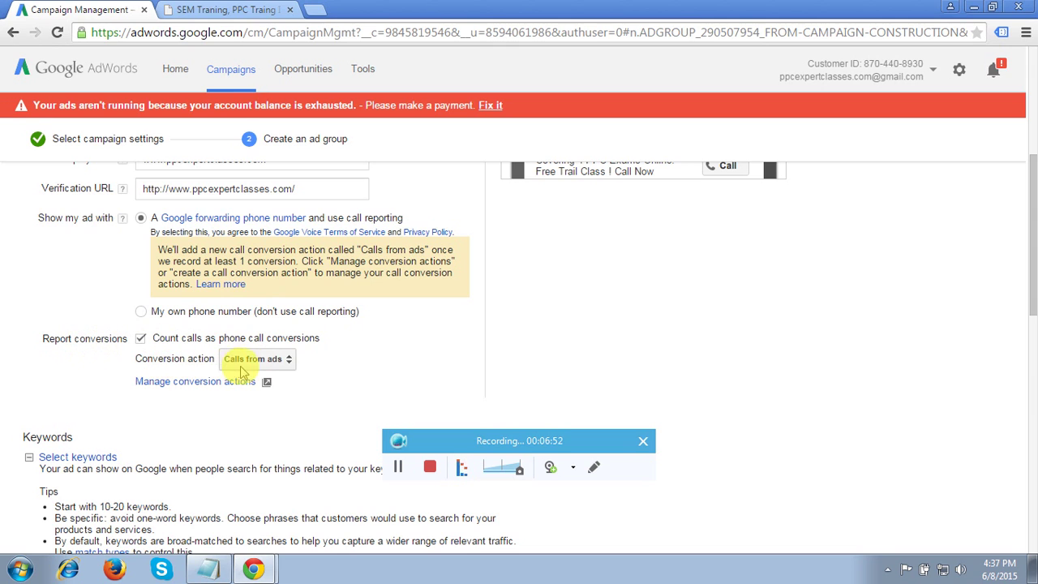
{"action": "left_click", "coordinate": [274, 359]}
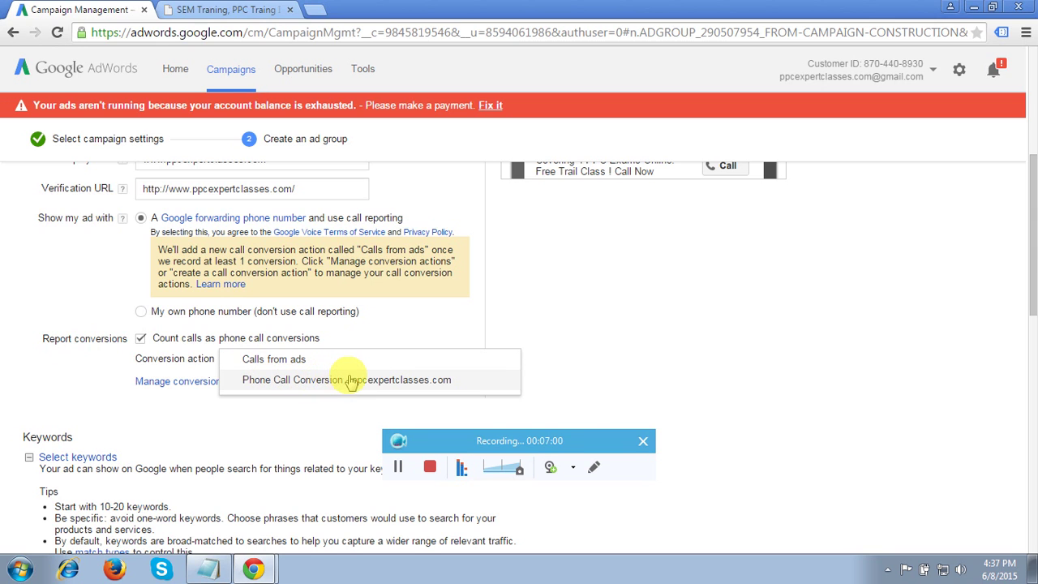
{"action": "left_click", "coordinate": [347, 380]}
- Add the keywords 'ppc course' and 'ppc class' to the ad group
{"action": "scroll", "coordinate": [459, 338], "scroll_direction": "down", "scroll_amount": 4}
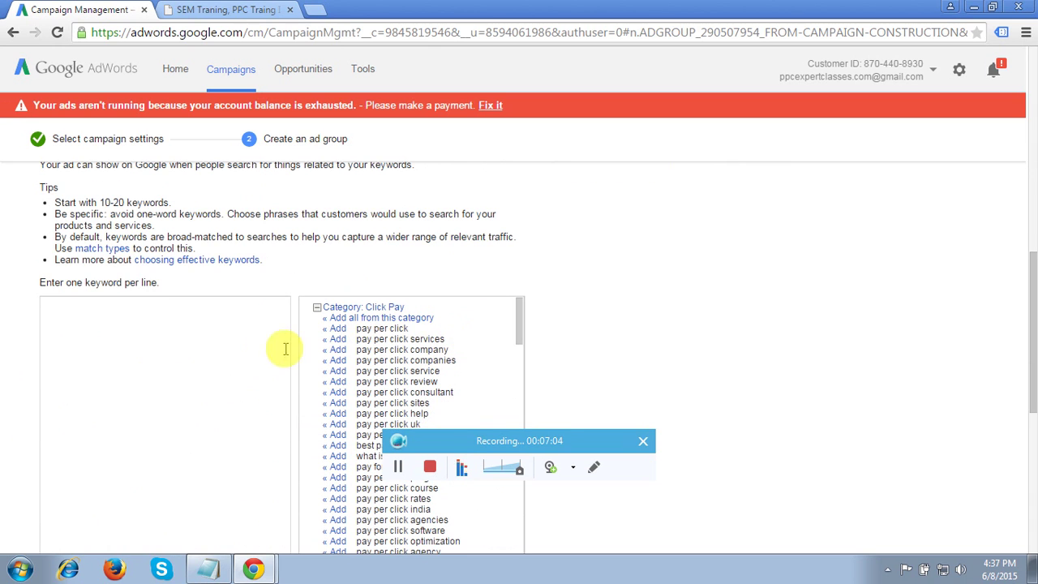
{"action": "left_click", "coordinate": [230, 362]}
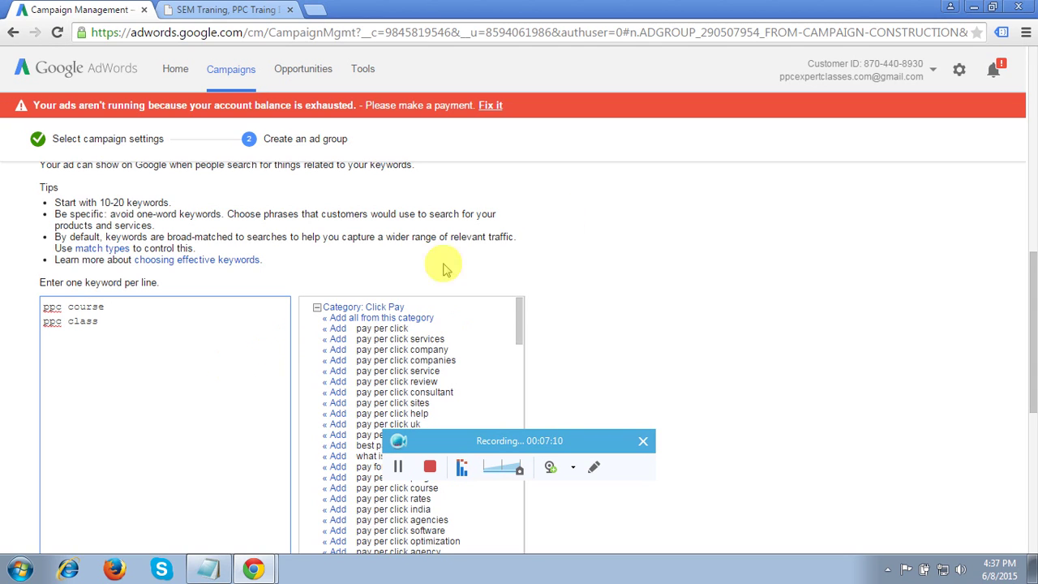
{"action": "left_click", "coordinate": [705, 254]}
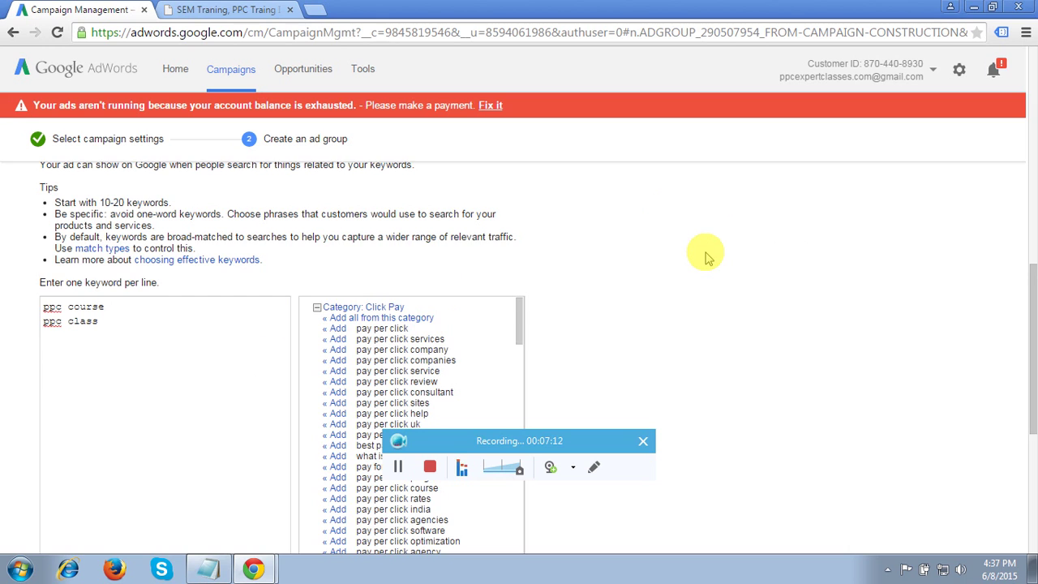
{"action": "scroll", "coordinate": [705, 254], "scroll_direction": "down", "scroll_amount": 4}
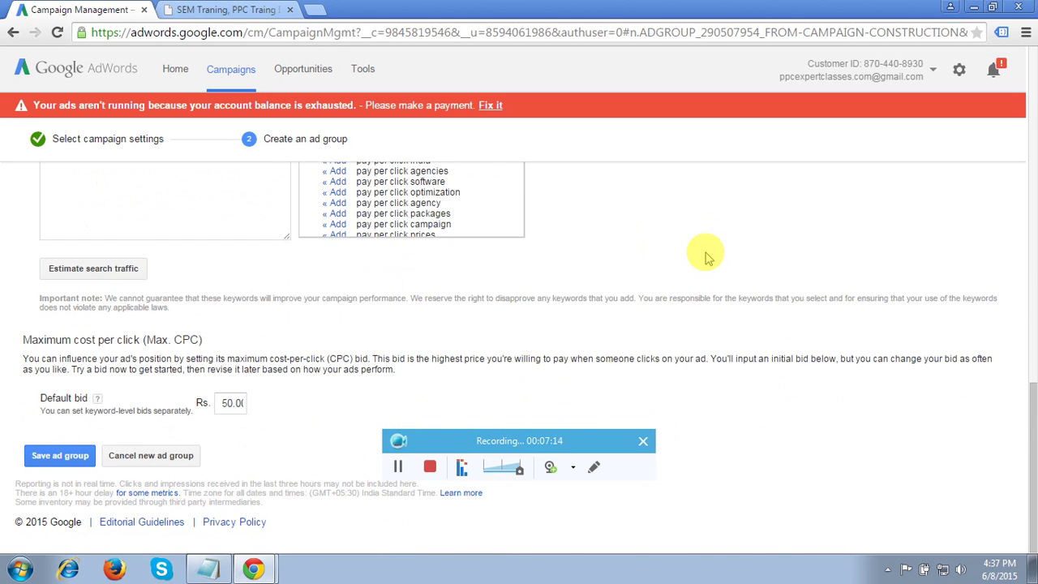
- Save the ad group, then open the Pay Per Call campaign's Dimensions tab
{"action": "left_click", "coordinate": [65, 456]}
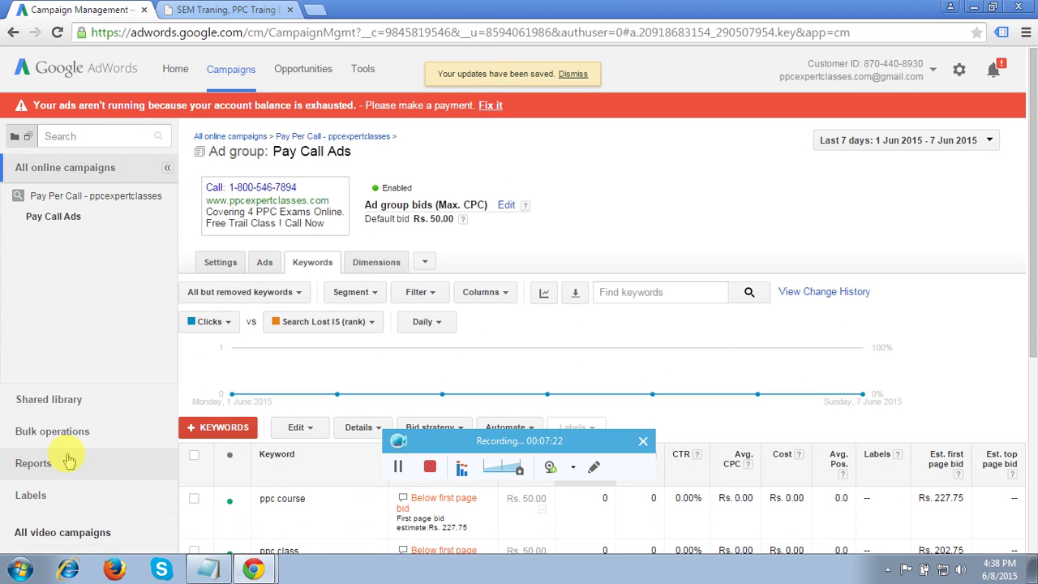
{"action": "left_click", "coordinate": [64, 199]}
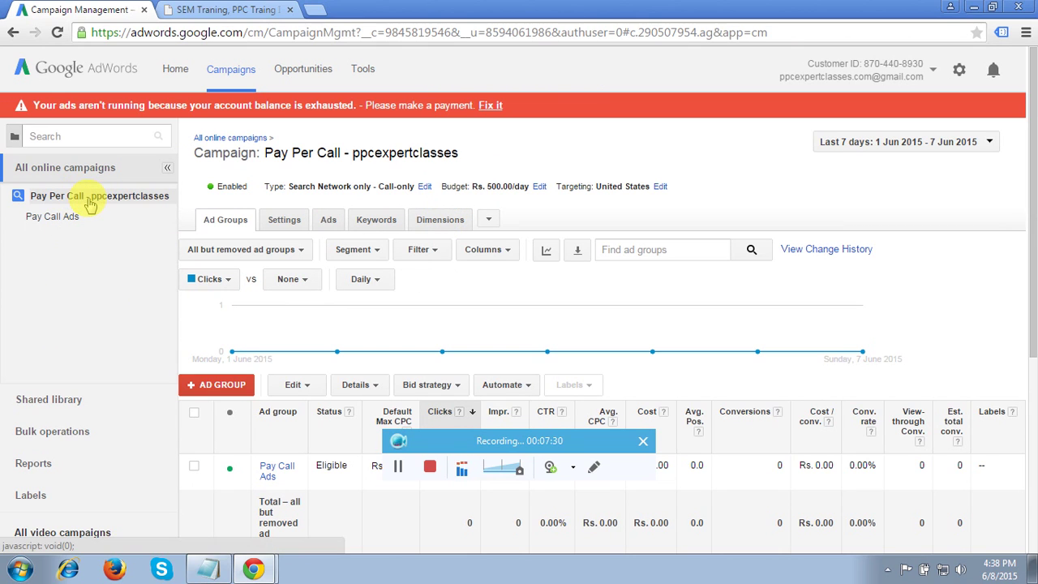
{"action": "left_click", "coordinate": [444, 227]}
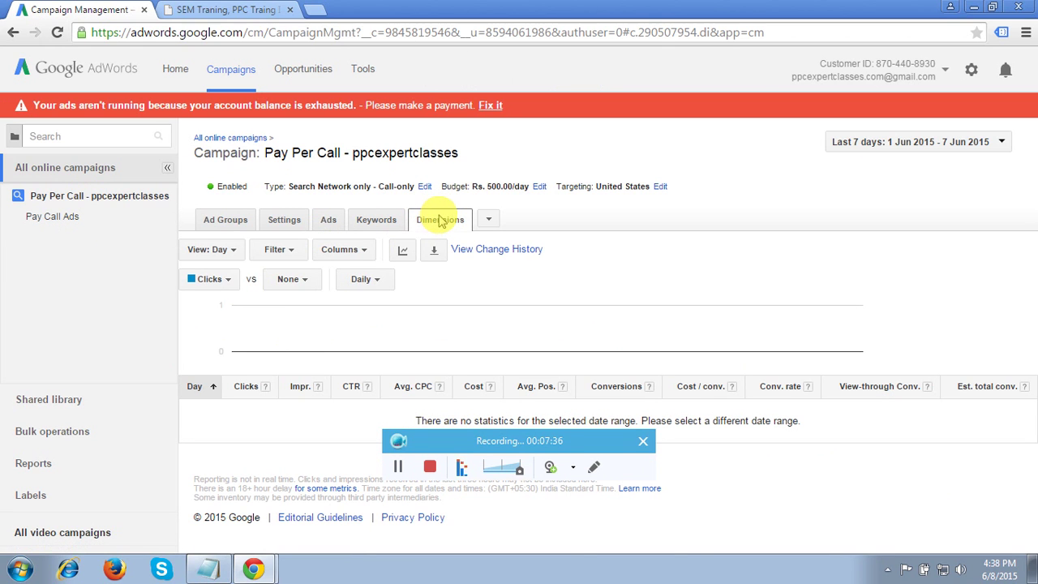
- Change the dimensions report view from Day to Call details
{"action": "left_click", "coordinate": [235, 251]}
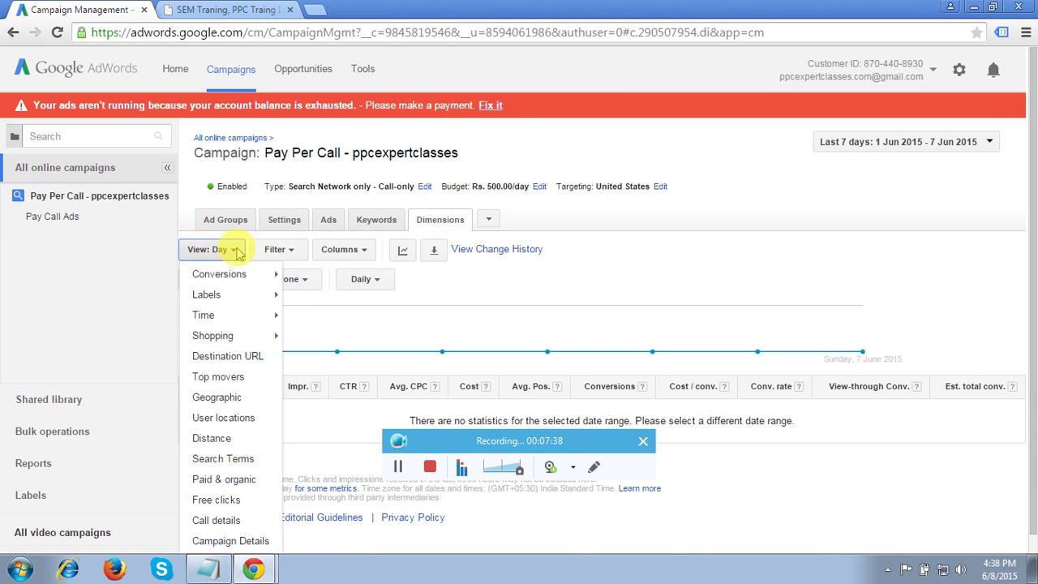
{"action": "left_click", "coordinate": [214, 520]}
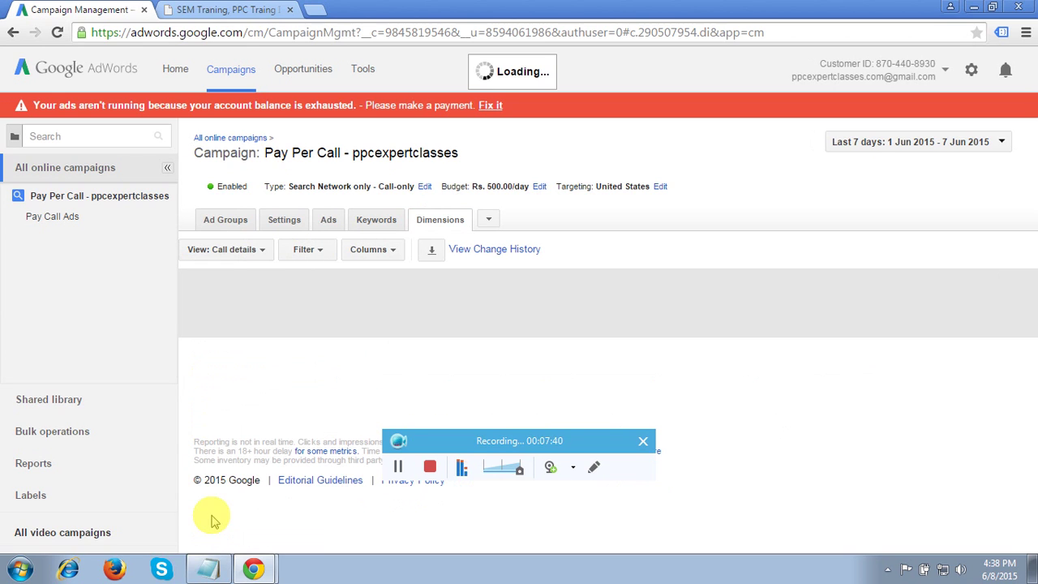
{"action": "double_click", "coordinate": [655, 225]}
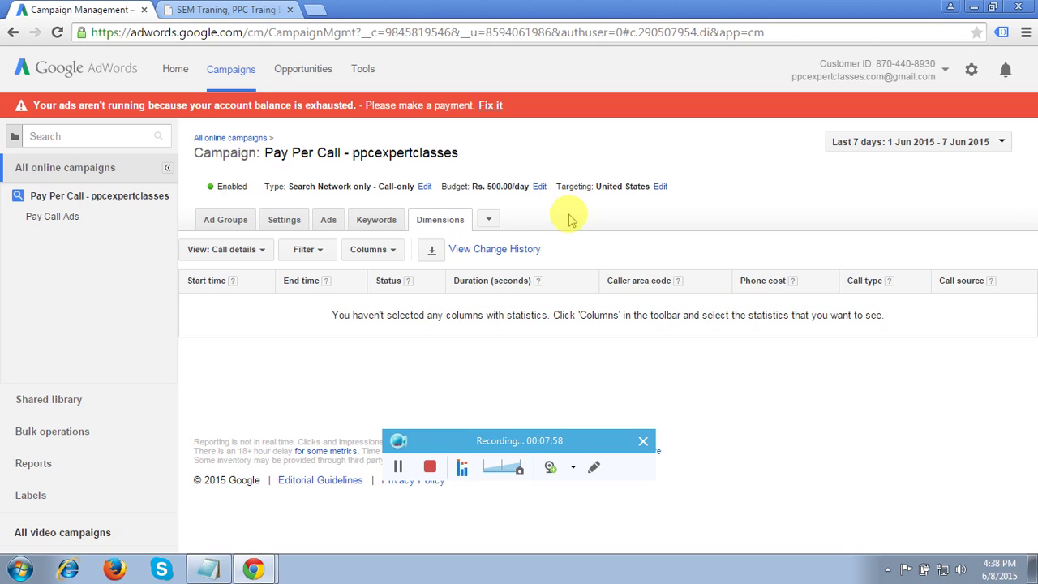
{"action": "left_click", "coordinate": [254, 571]}
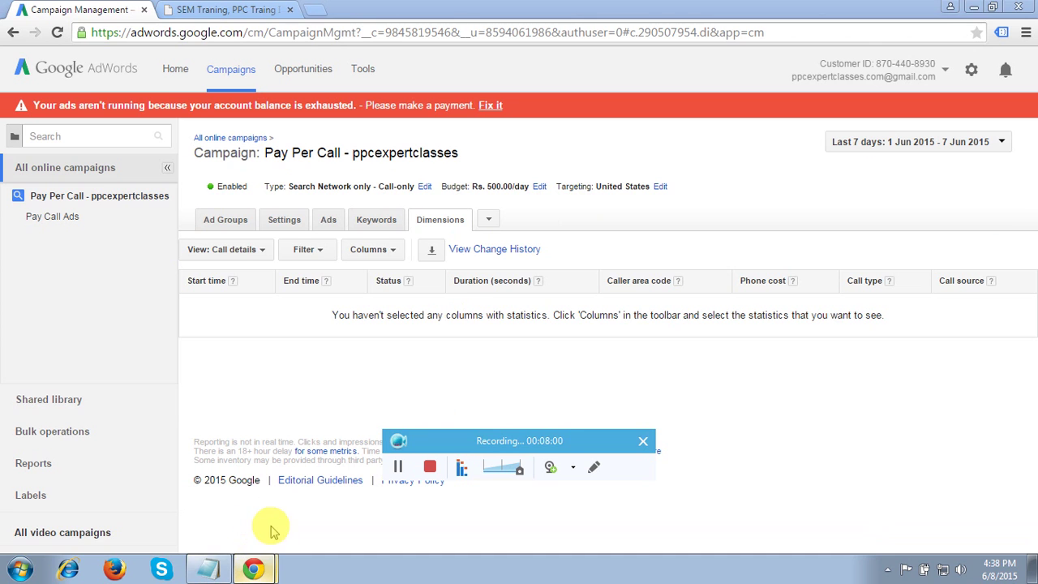
- Switch to the account with recorded calls and reselect the Call details view
{"action": "left_click", "coordinate": [271, 537]}
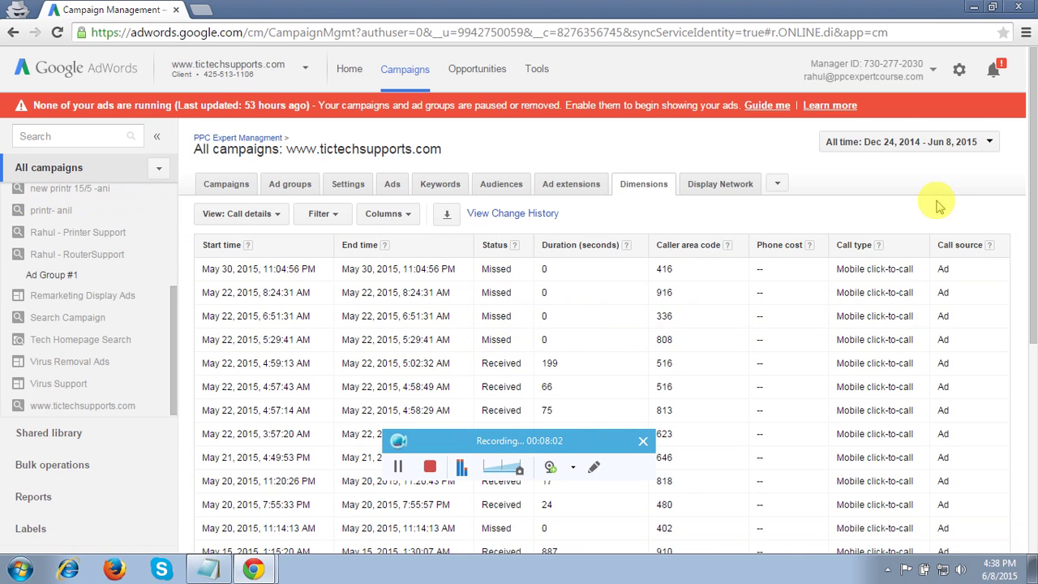
{"action": "left_click_drag", "start_coordinate": [1033, 156], "coordinate": [1032, 194]}
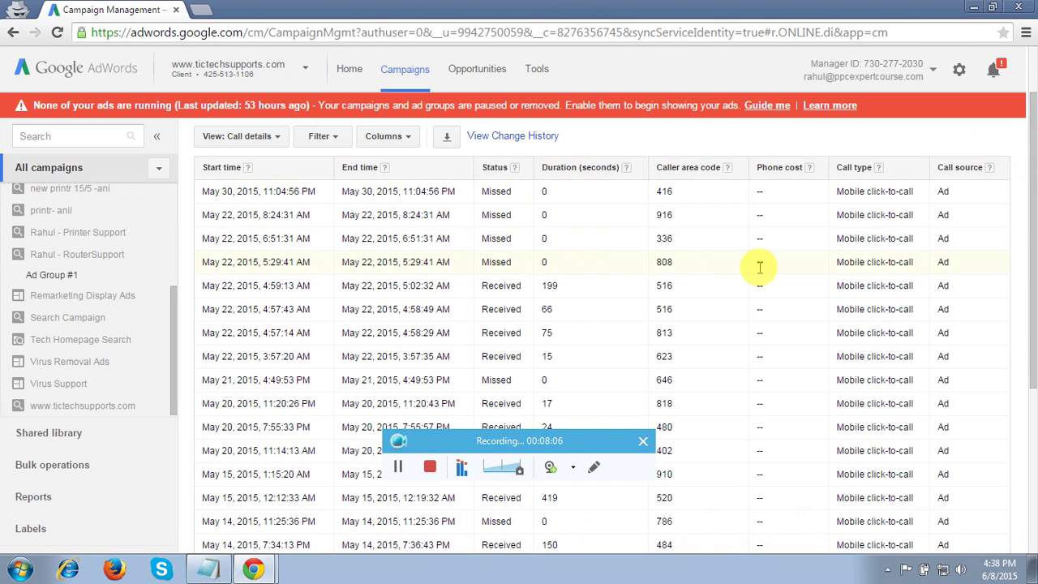
{"action": "scroll", "coordinate": [1032, 203], "scroll_direction": "up", "scroll_amount": 2}
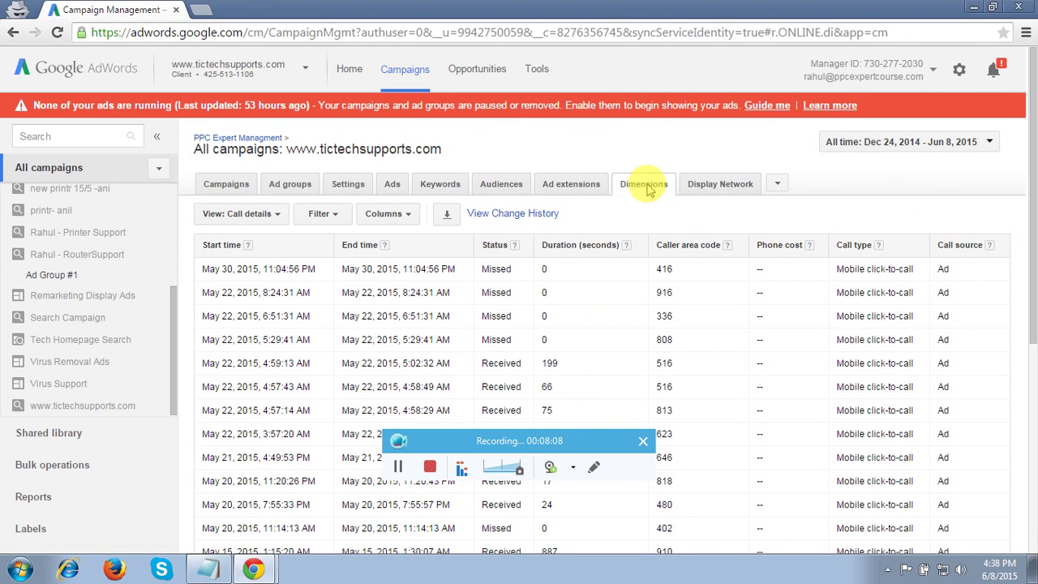
{"action": "left_click", "coordinate": [268, 217]}
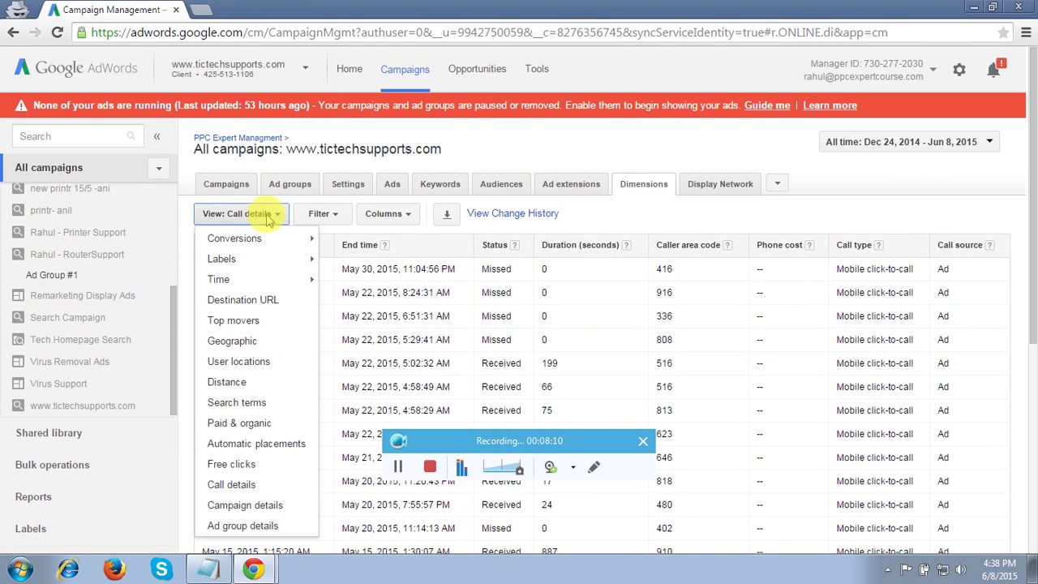
{"action": "left_click", "coordinate": [239, 485]}
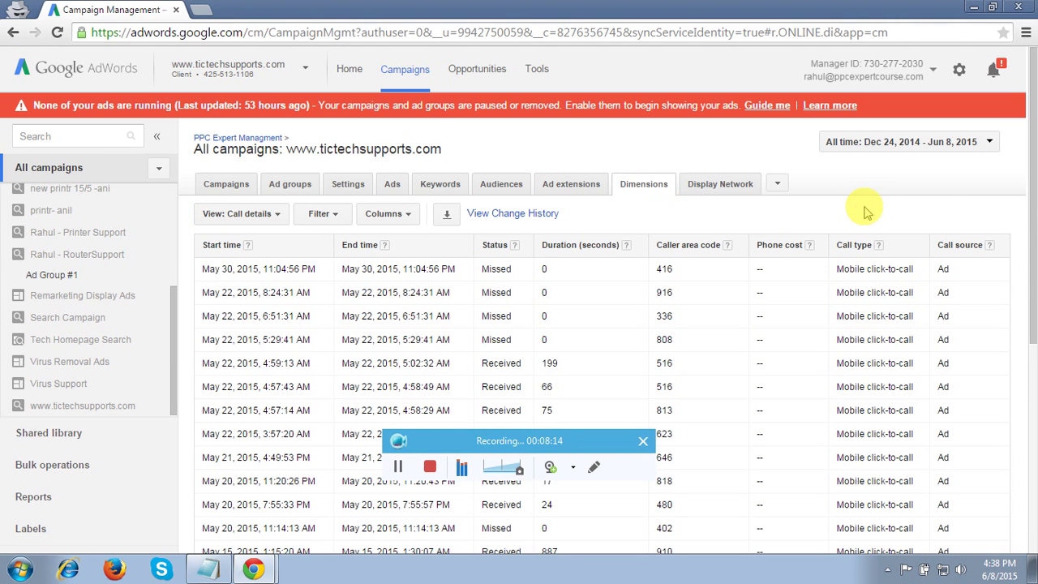
{"action": "scroll", "coordinate": [864, 213], "scroll_direction": "down", "scroll_amount": 1}
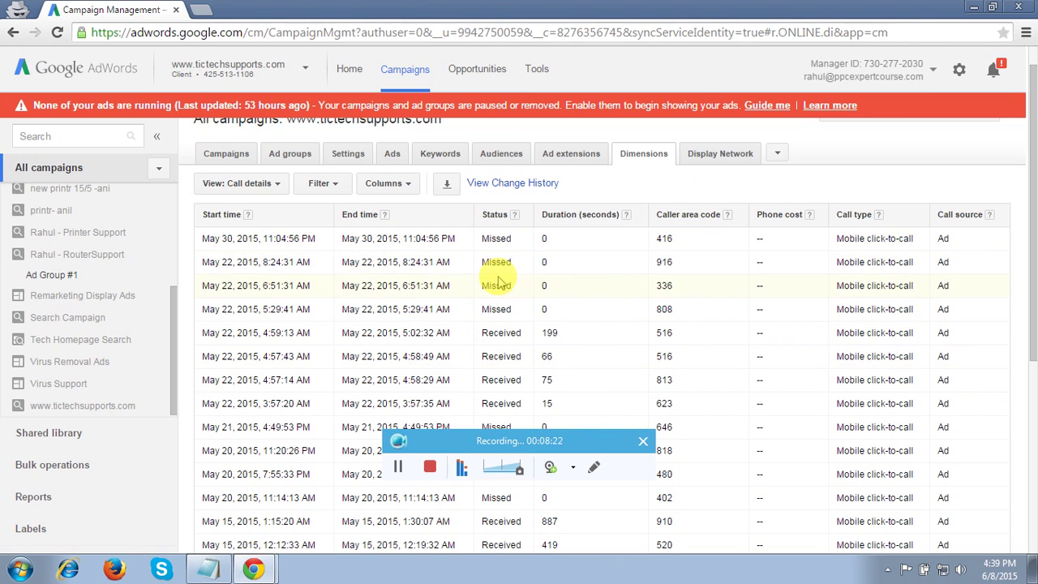
- Highlight the two Missed calls, then row 5's Received status, 199-second duration and area code 516
{"action": "left_click", "coordinate": [275, 238]}
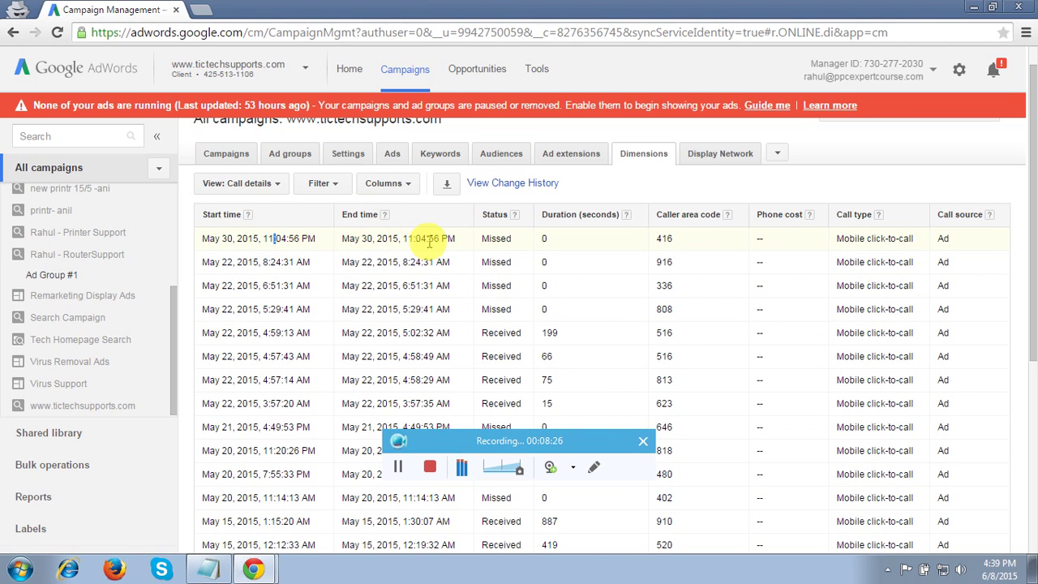
{"action": "double_click", "coordinate": [497, 239]}
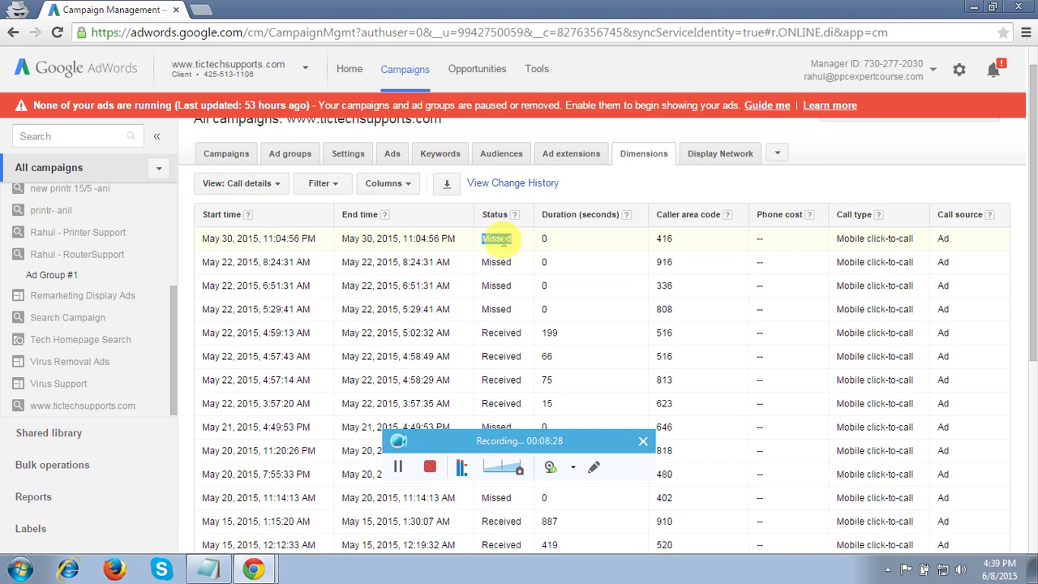
{"action": "double_click", "coordinate": [496, 266]}
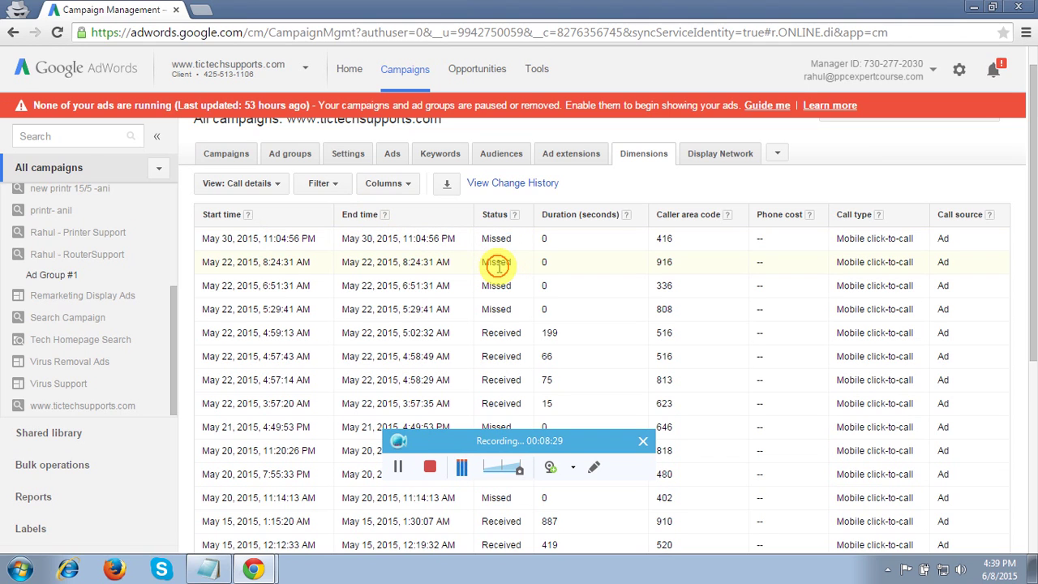
{"action": "left_click", "coordinate": [501, 335]}
{"action": "double_click", "coordinate": [500, 335]}
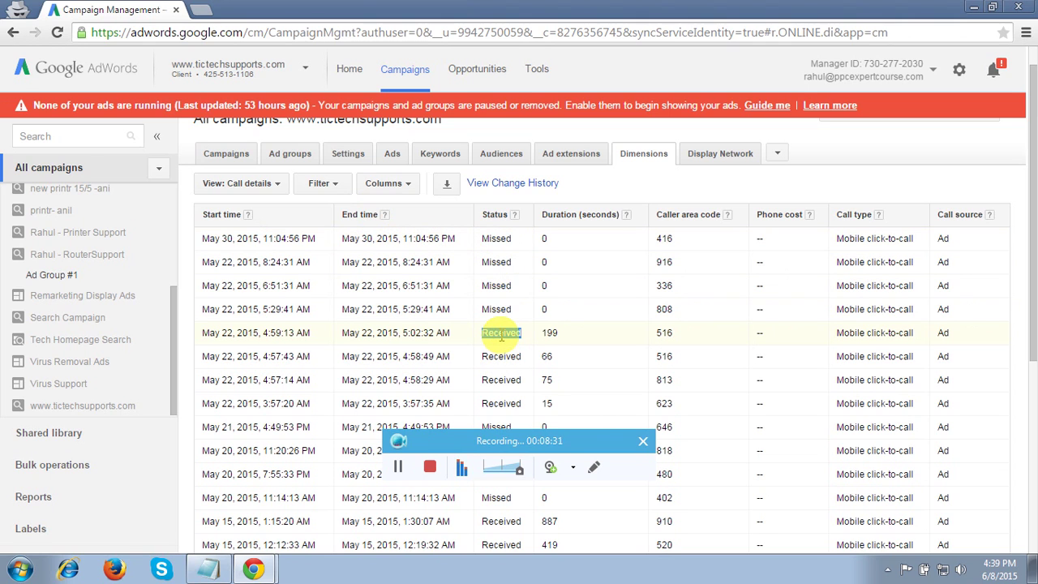
{"action": "double_click", "coordinate": [556, 333]}
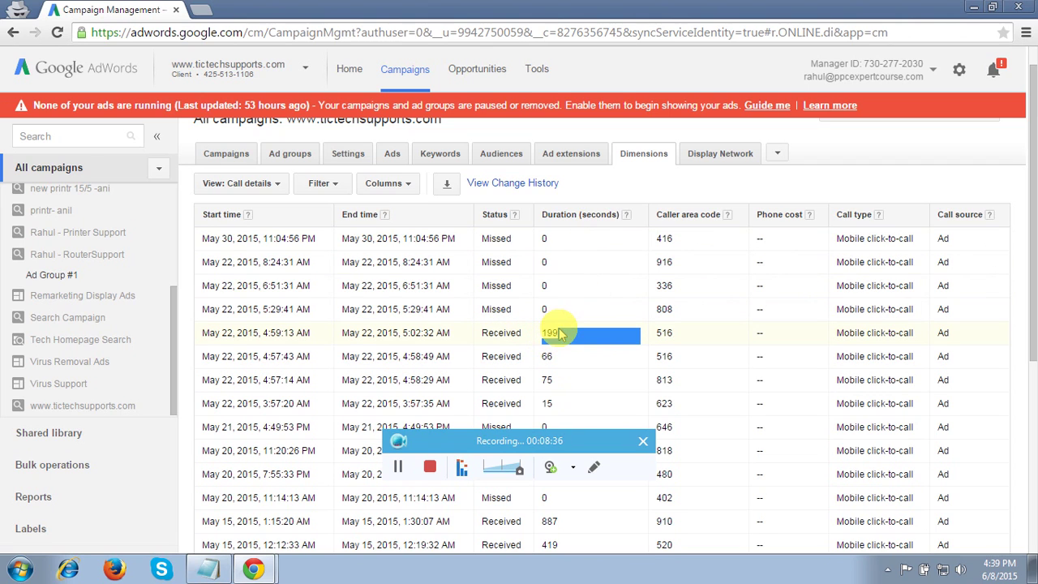
{"action": "left_click", "coordinate": [662, 334]}
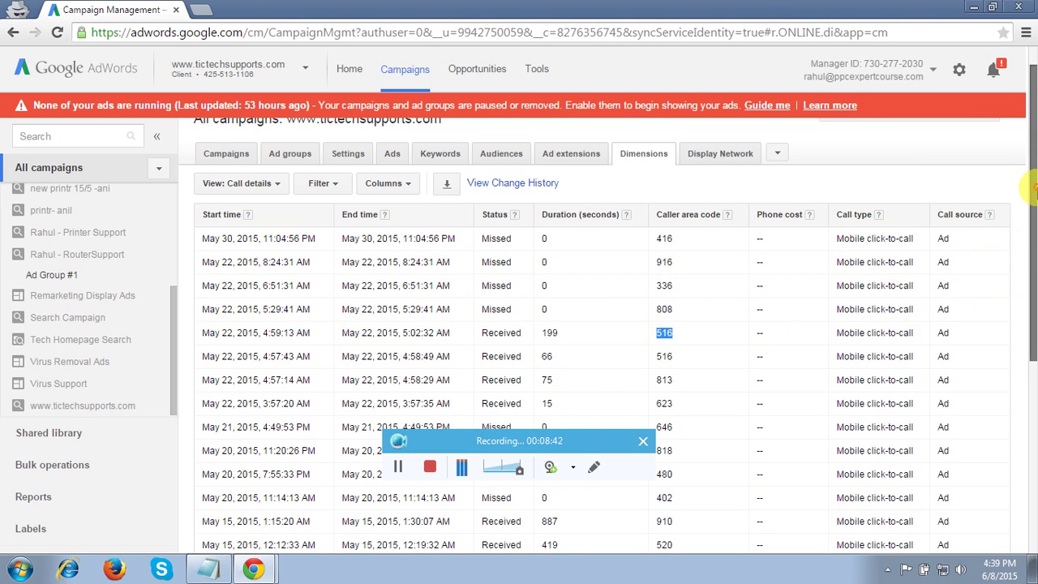
{"action": "left_click_drag", "start_coordinate": [1032, 191], "coordinate": [1027, 359]}
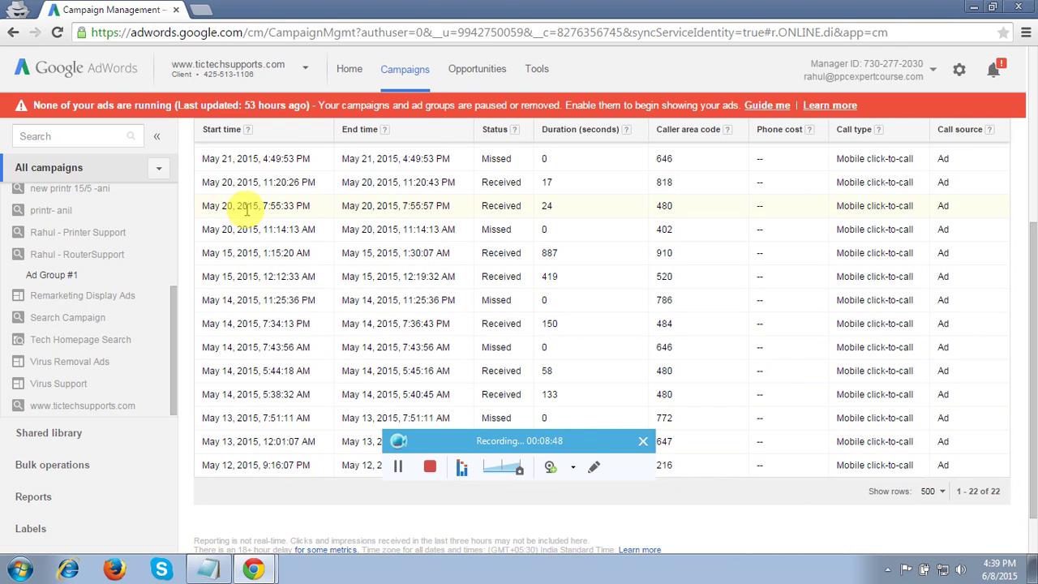
{"action": "scroll", "coordinate": [248, 208], "scroll_direction": "up", "scroll_amount": 5}
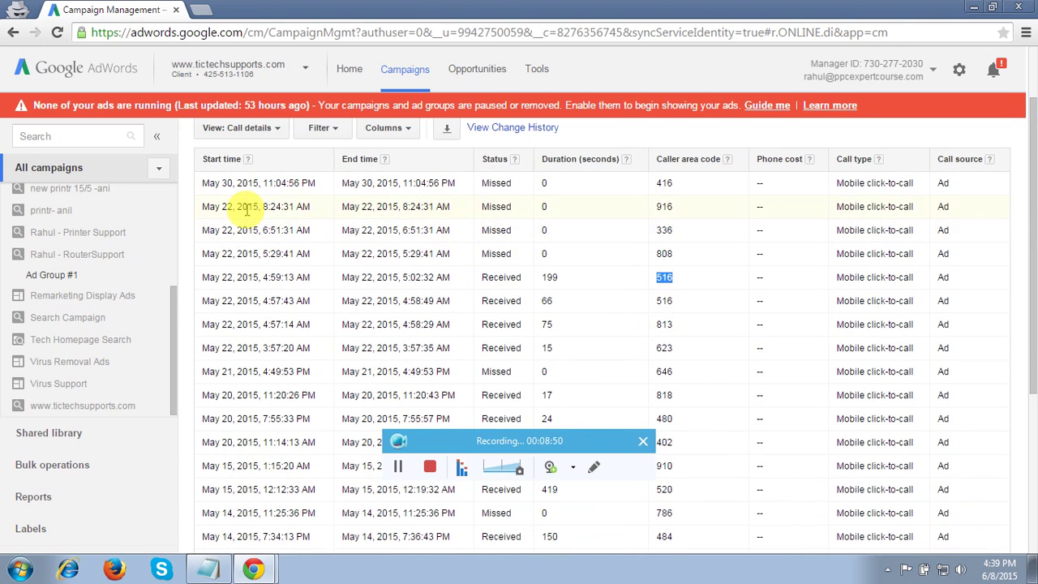
{"action": "scroll", "coordinate": [248, 209], "scroll_direction": "up", "scroll_amount": 1}
{"action": "scroll", "coordinate": [248, 213], "scroll_direction": "down", "scroll_amount": 1}
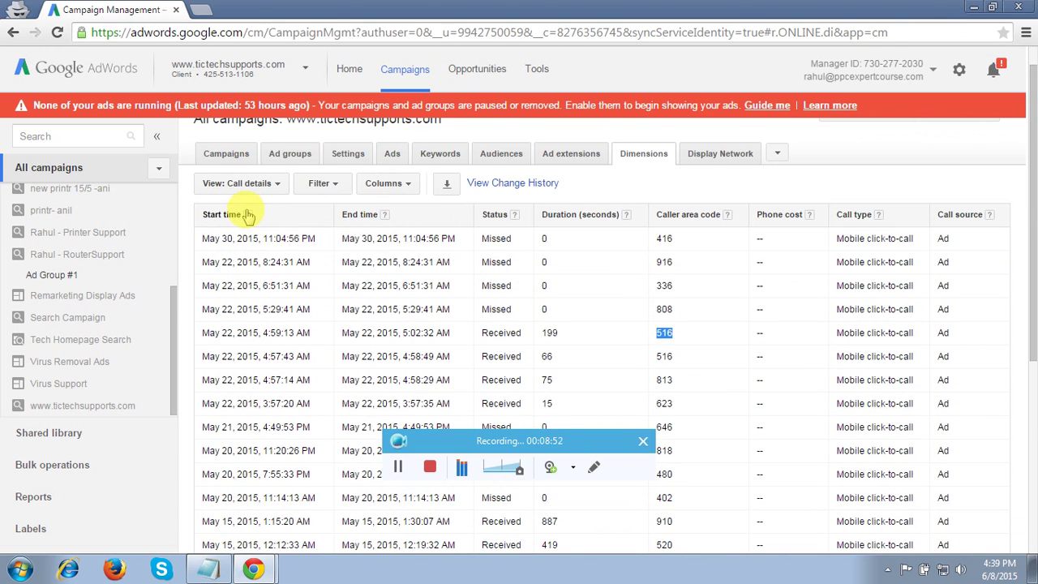